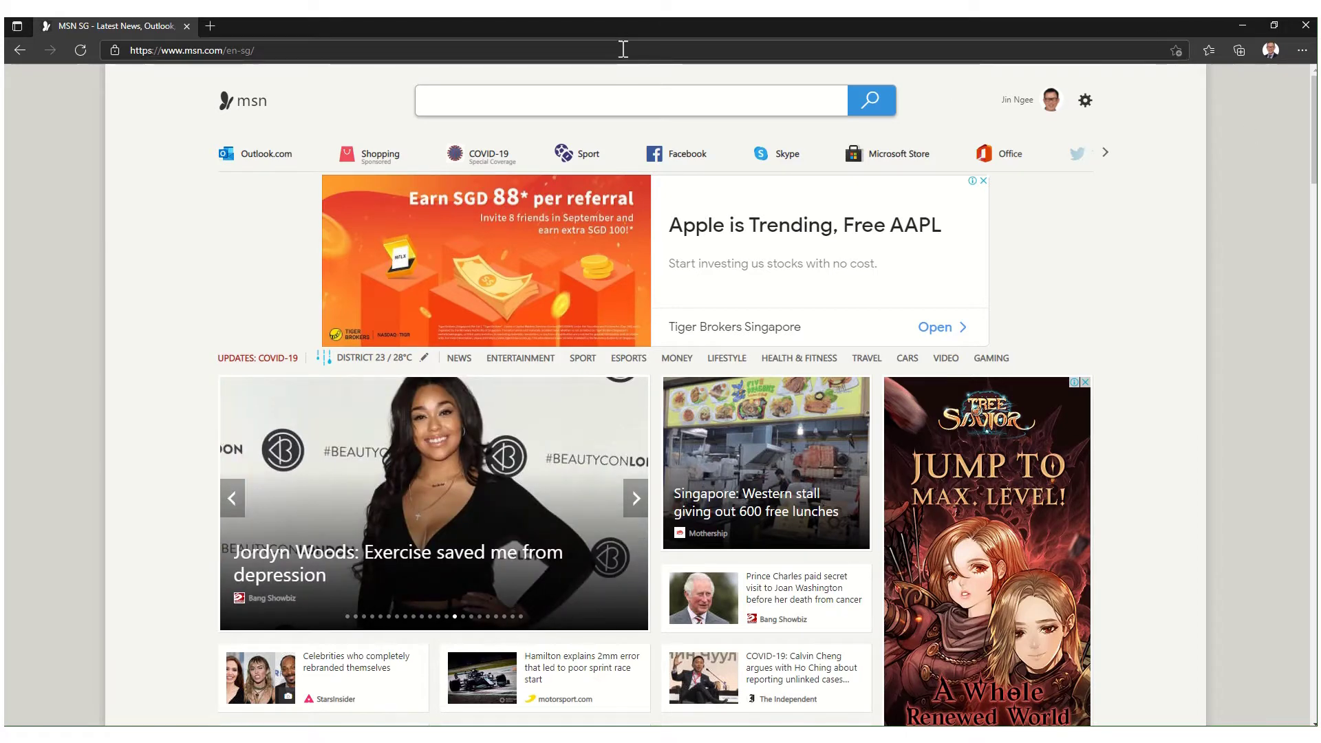
Step: Enter mygpsfiles.com/app/ in the Edge address bar to go to the MyGPSFiles app
left_click(623, 51)
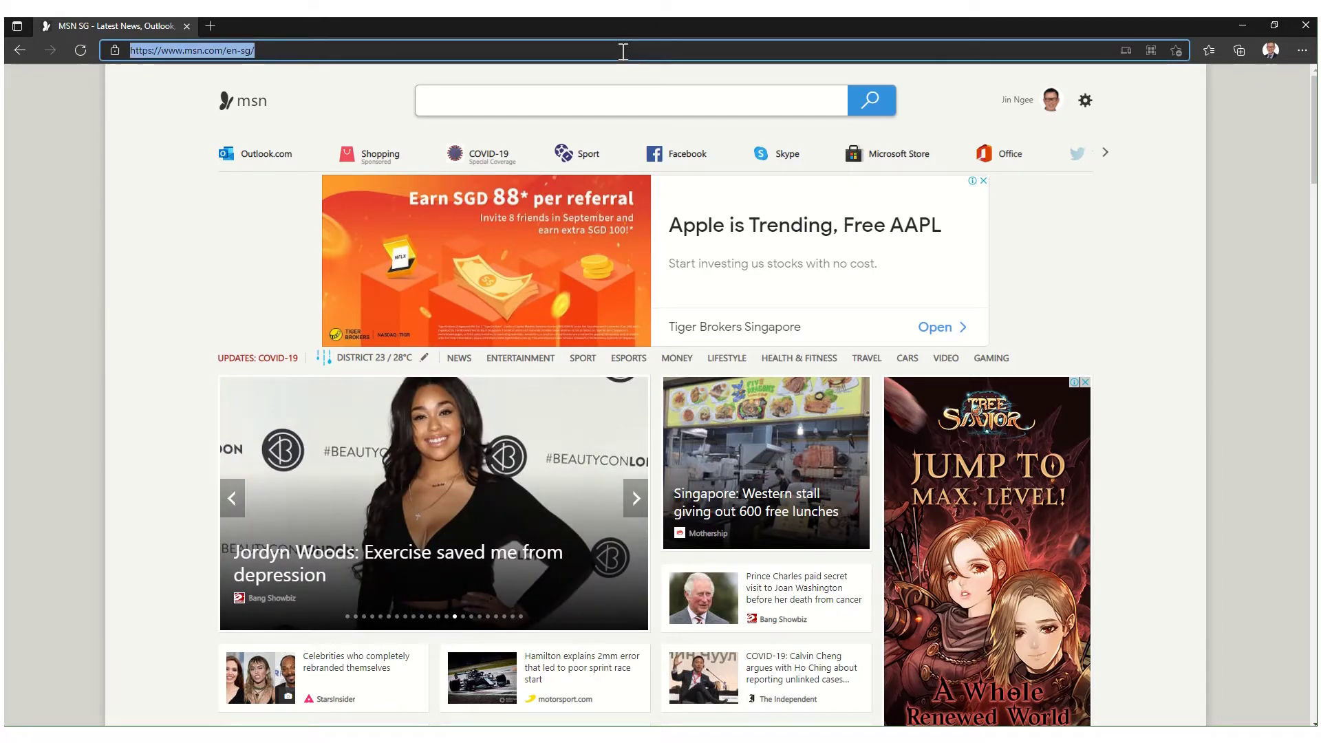
type("my")
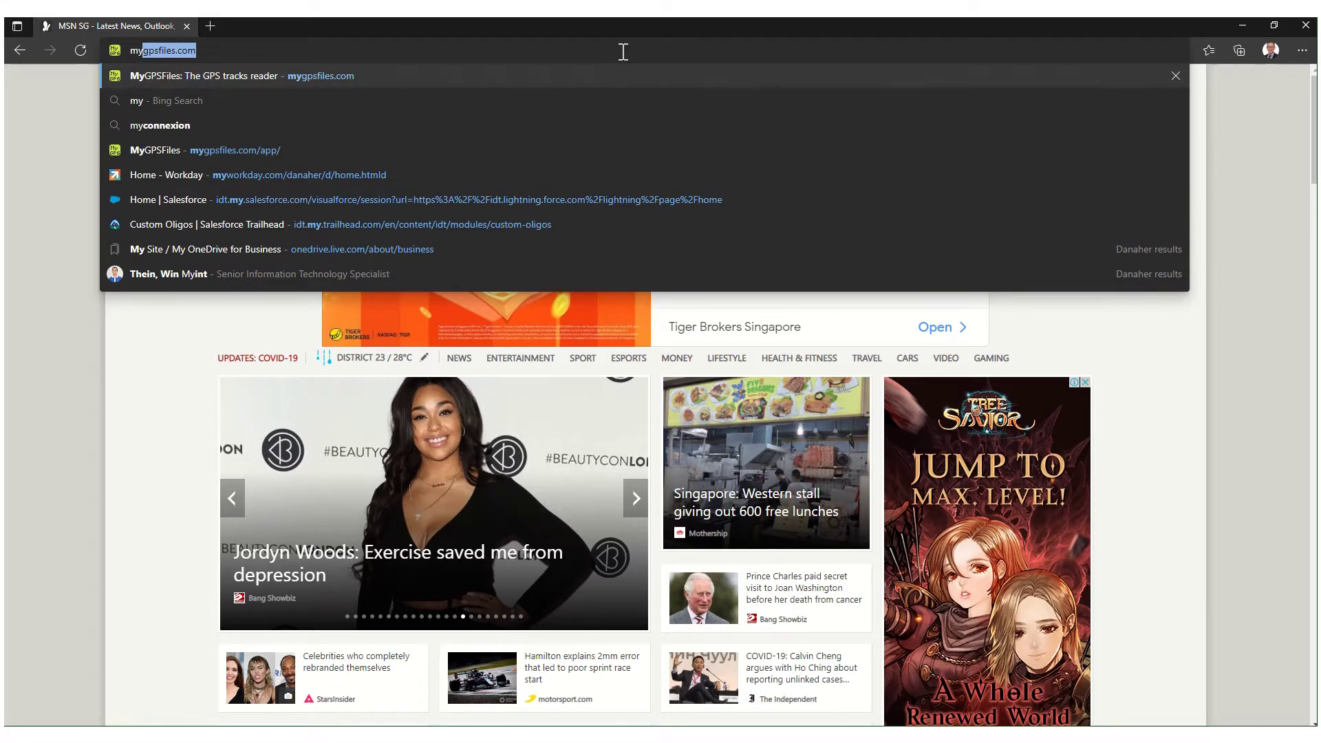
type("gpsfiles.com")
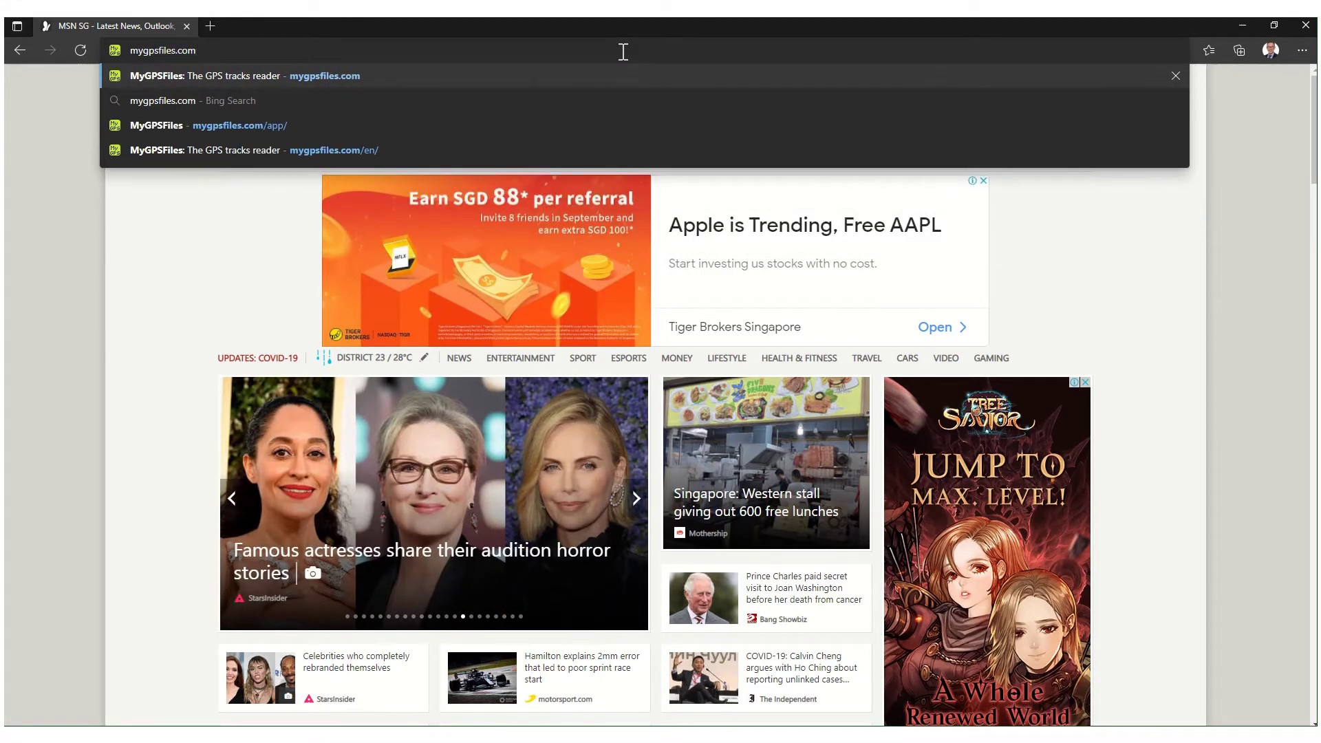
type("/app")
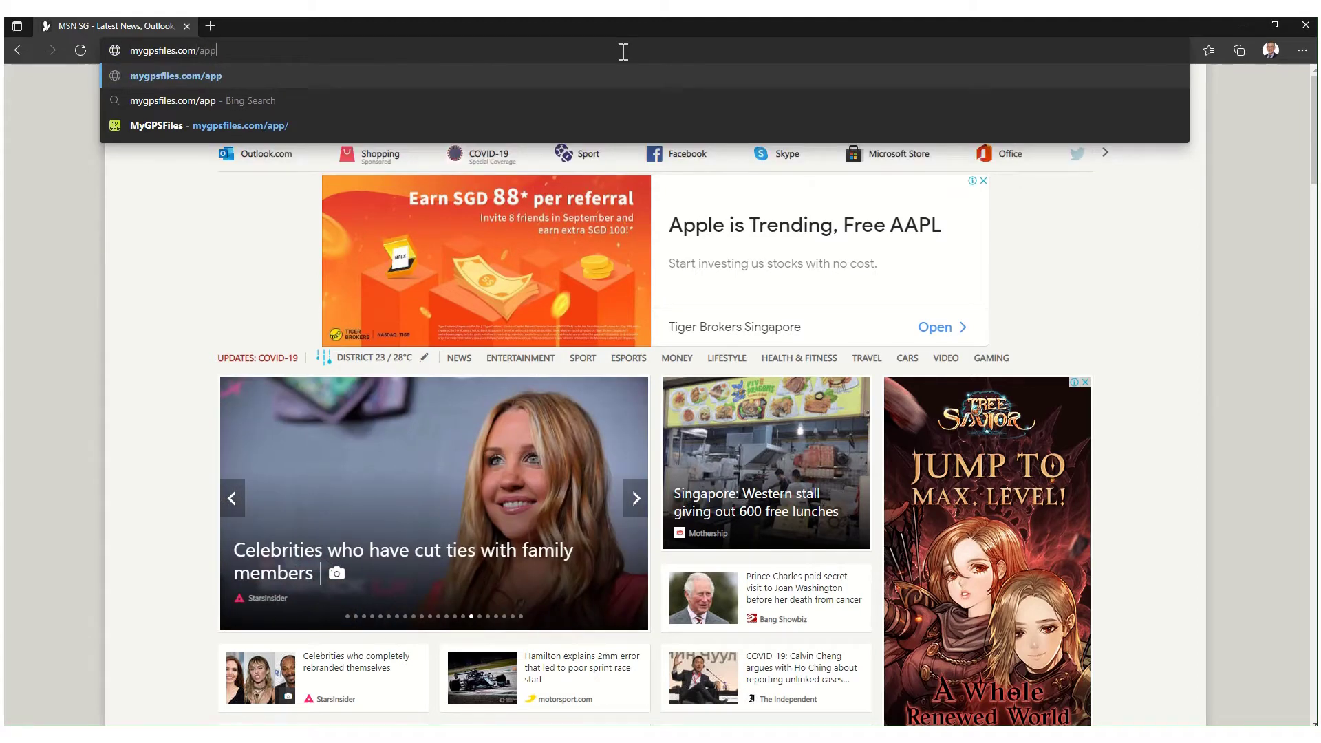
type("/")
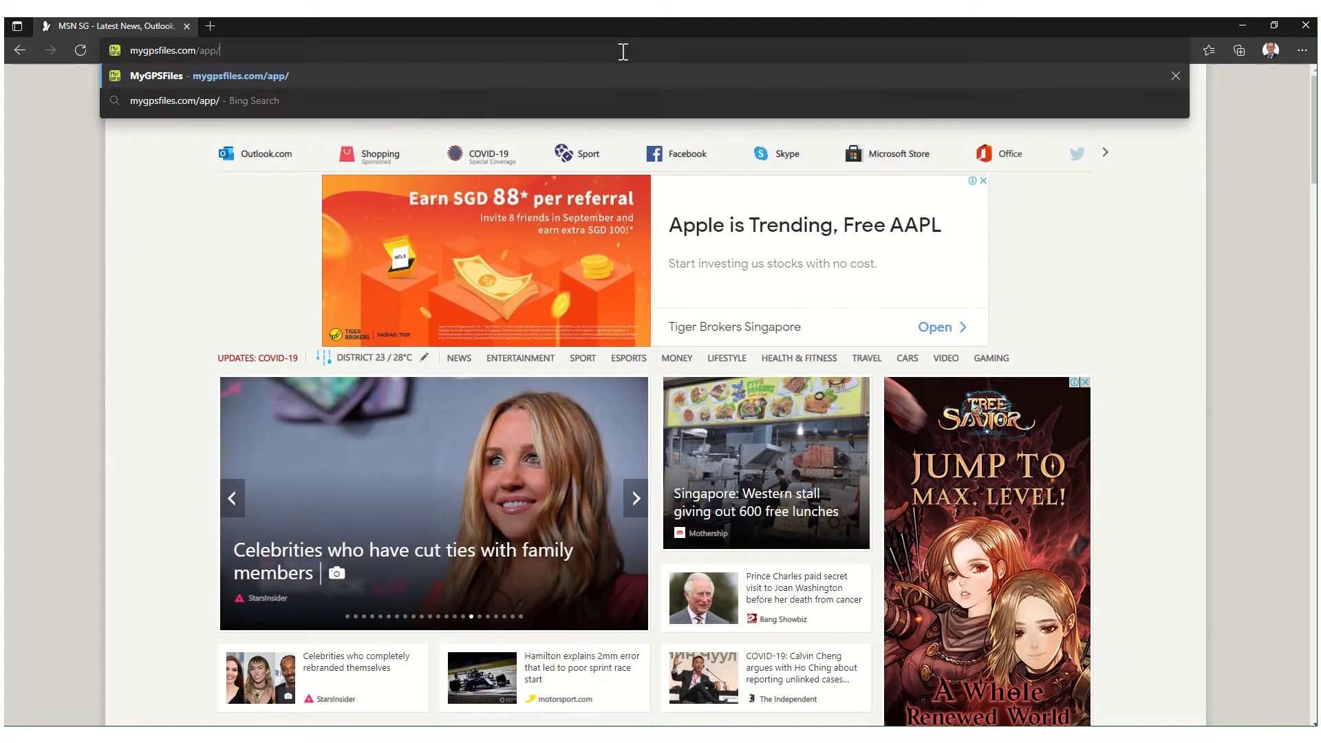
key("Return")
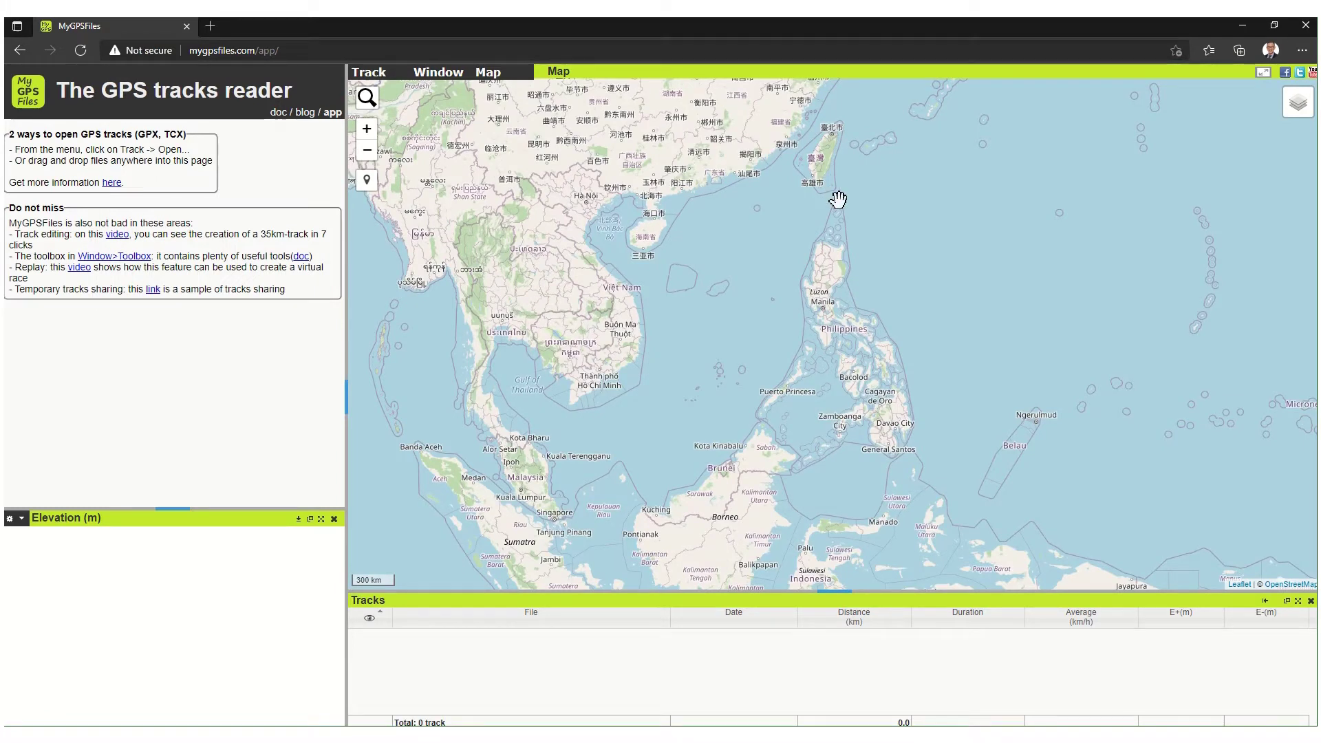
Step: Open 100-year_anniversary_AUDAX LP1.gpx from the Downloads > GPX folder via Track > Open
left_click(383, 79)
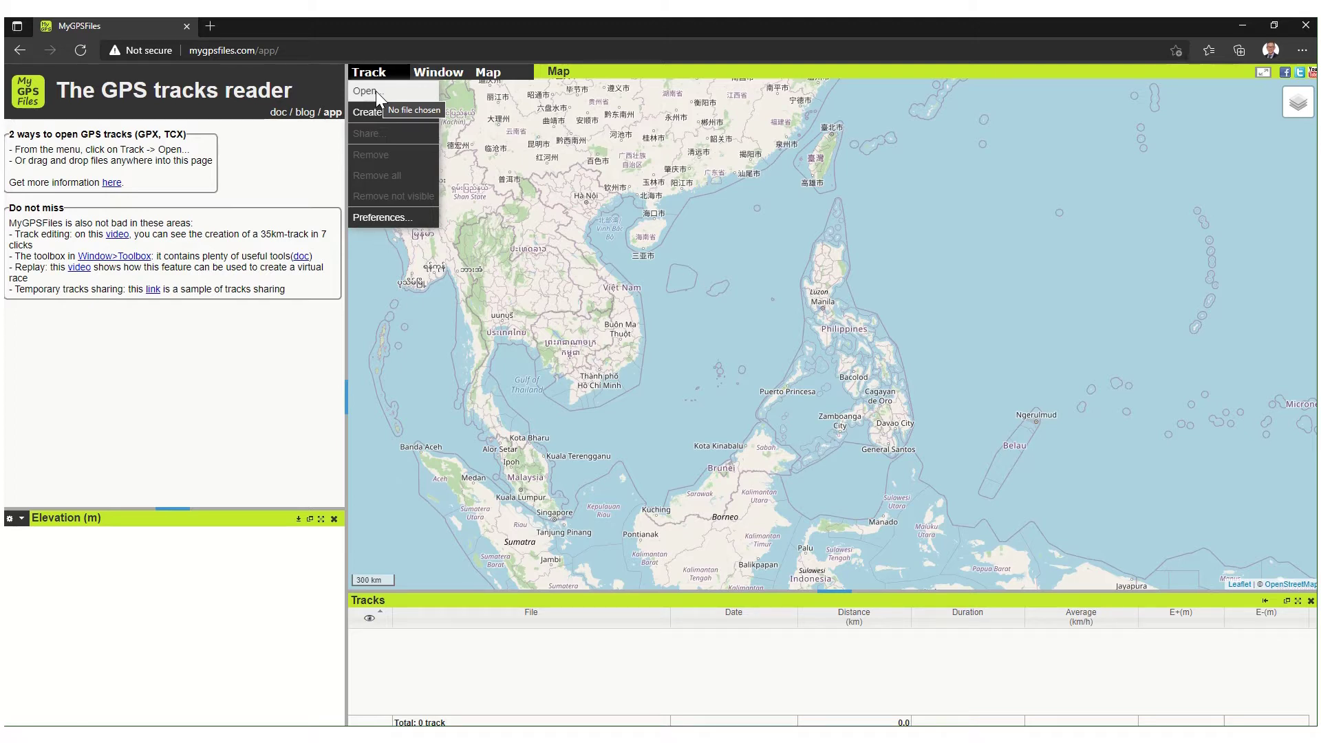
left_click(375, 91)
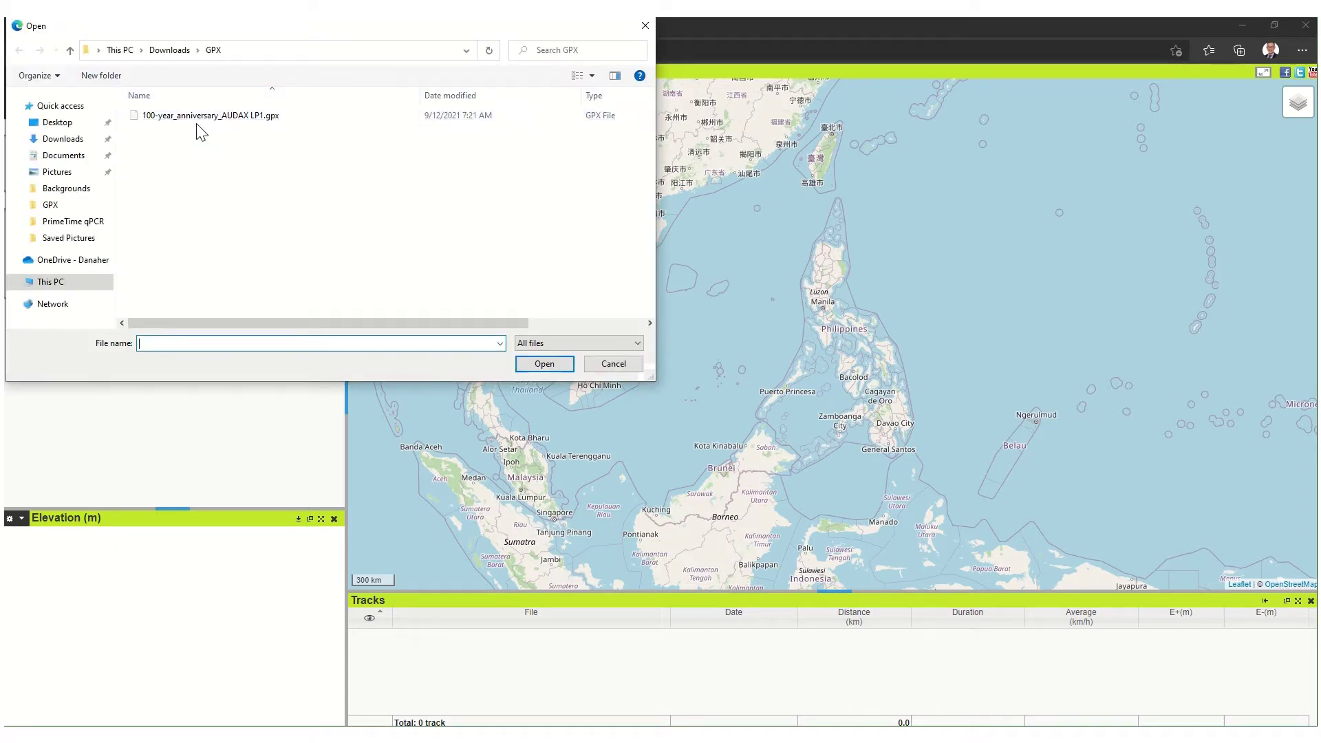
left_click(232, 117)
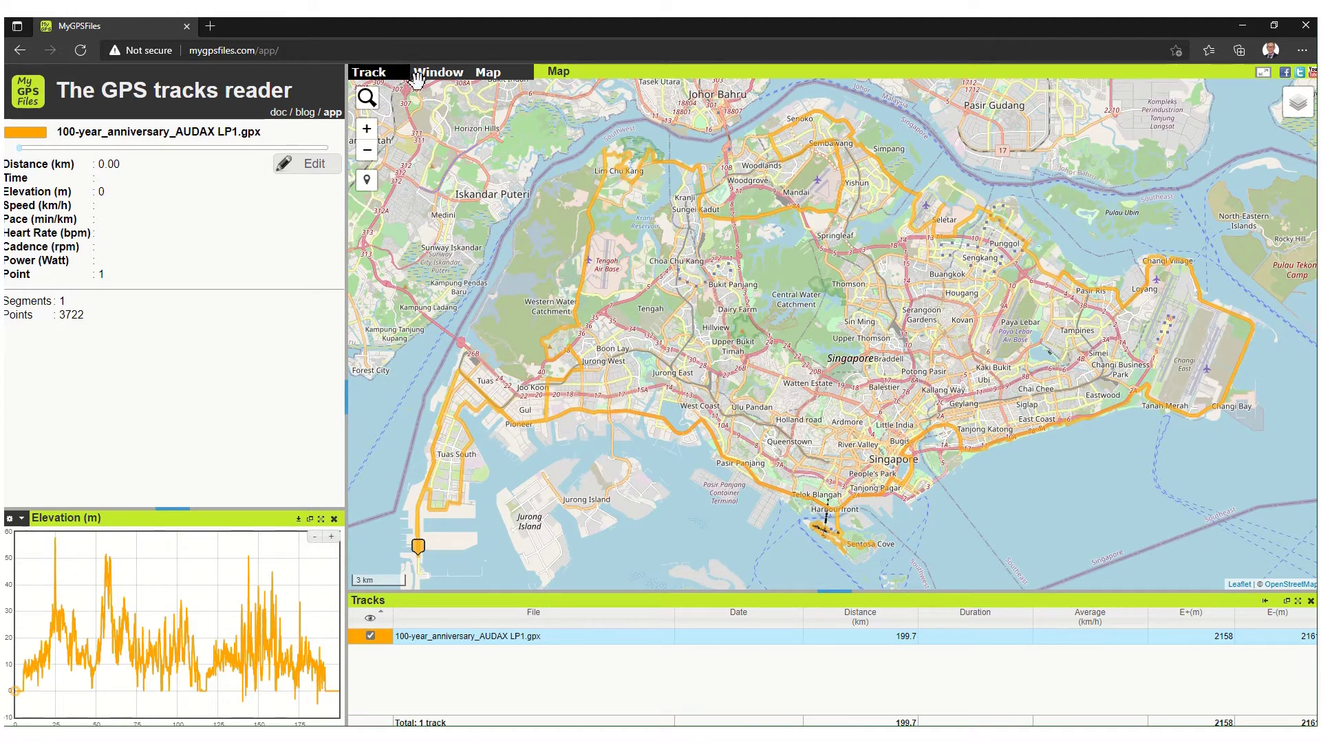
Step: Duplicate the AUDAX LP1 track with the Toolbox's Create a copy option and select the copy
left_click(442, 79)
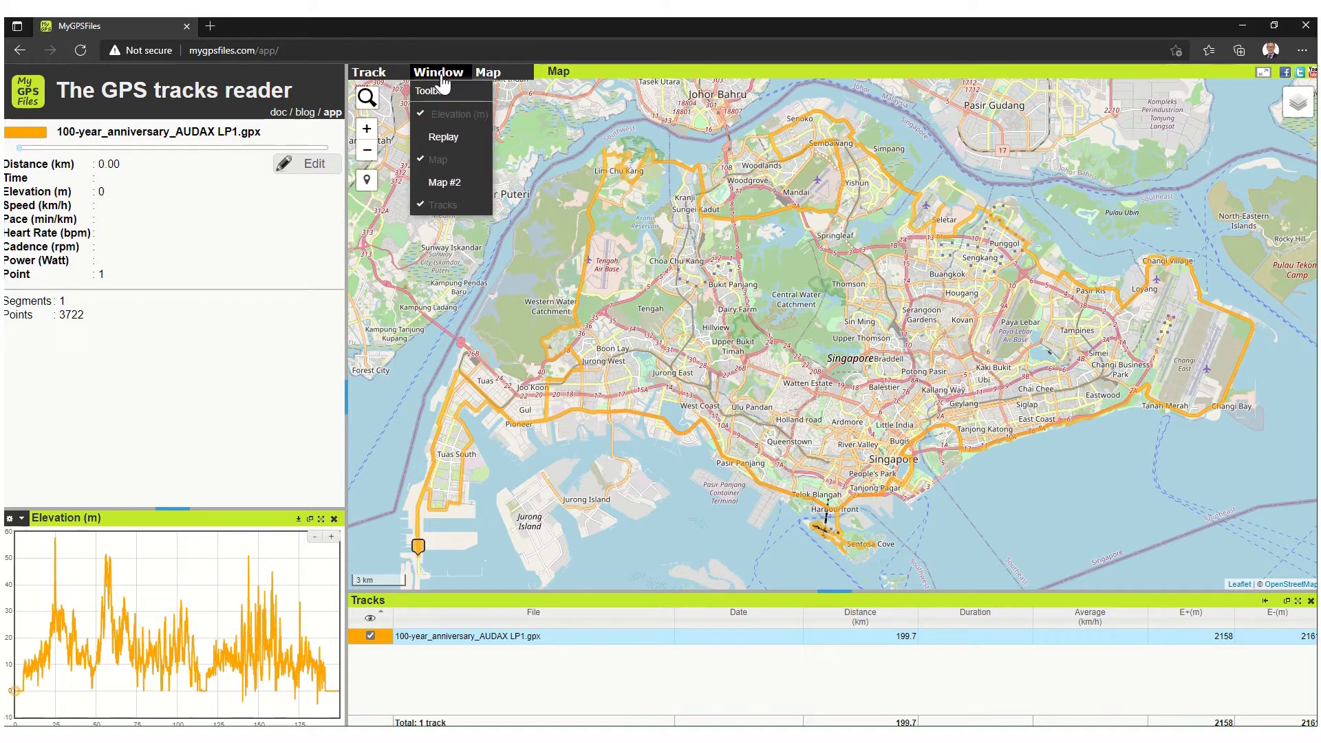
left_click(437, 90)
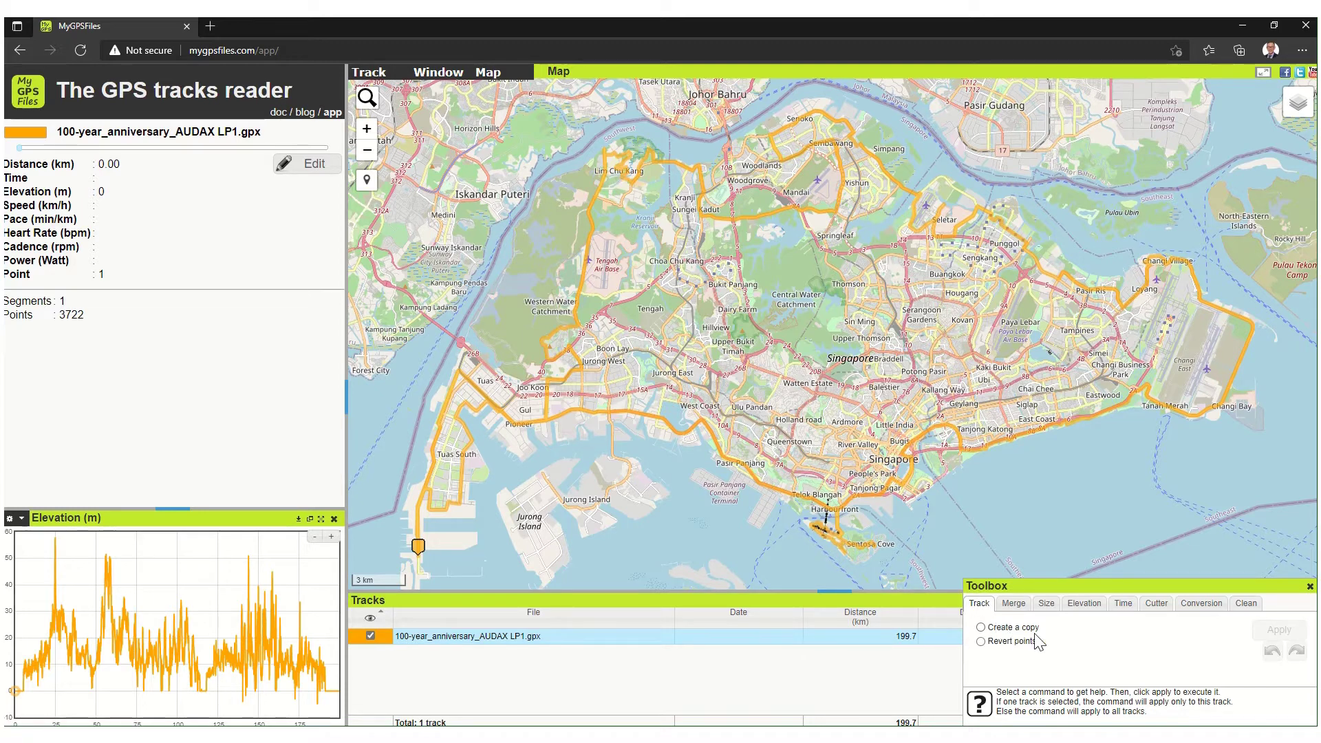
left_click(981, 628)
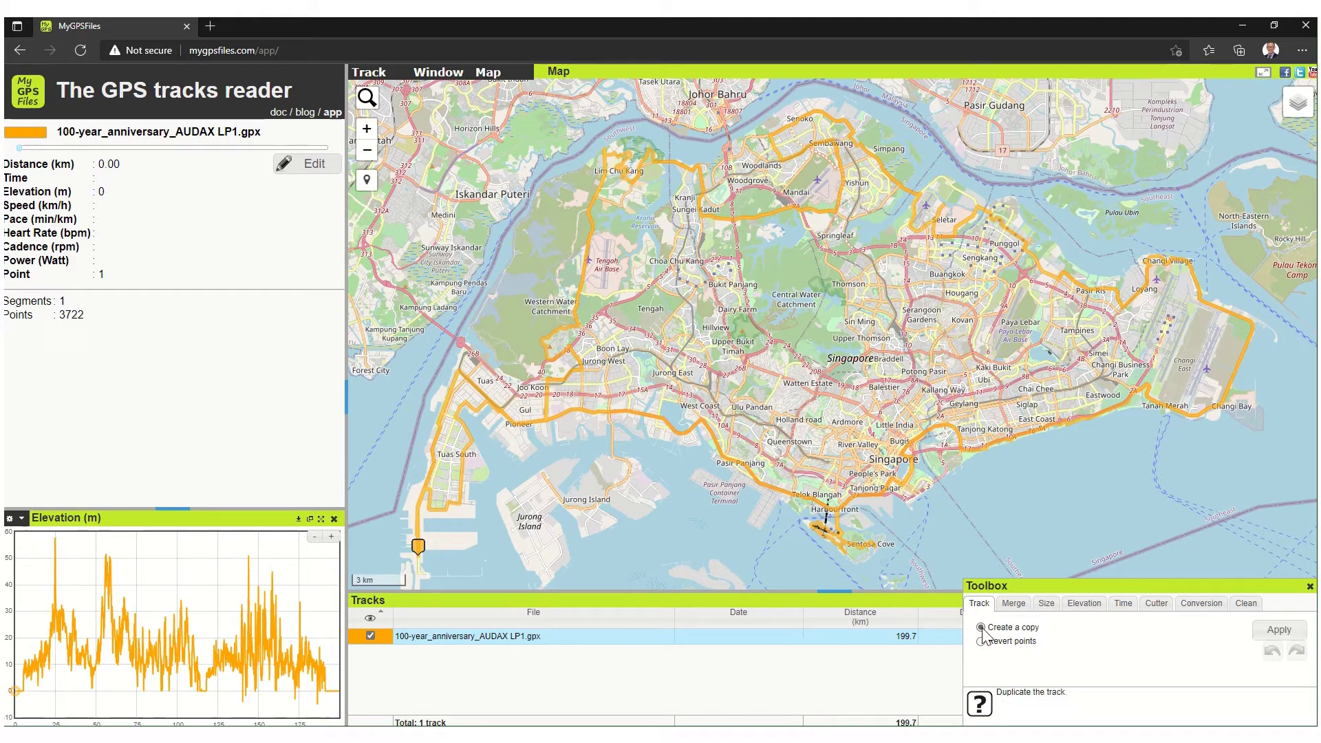
left_click(1279, 631)
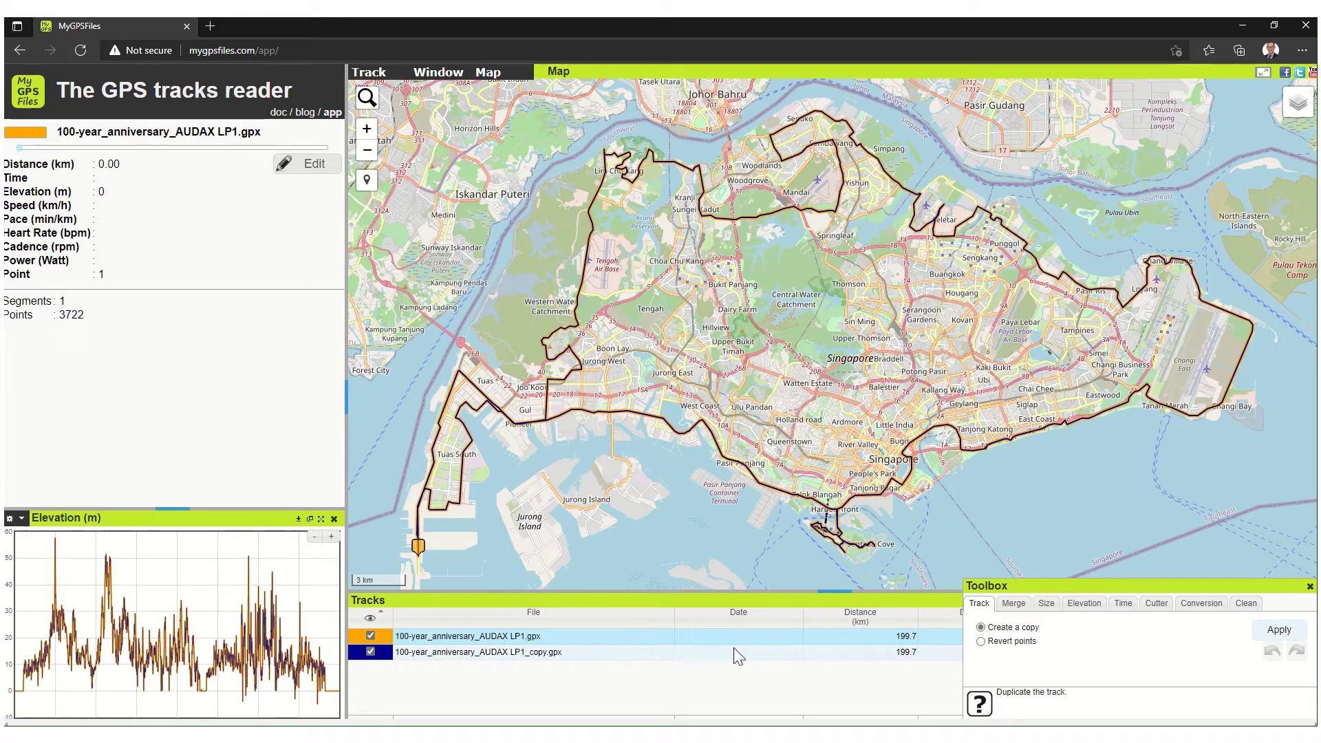
left_click(1310, 586)
left_click(475, 657)
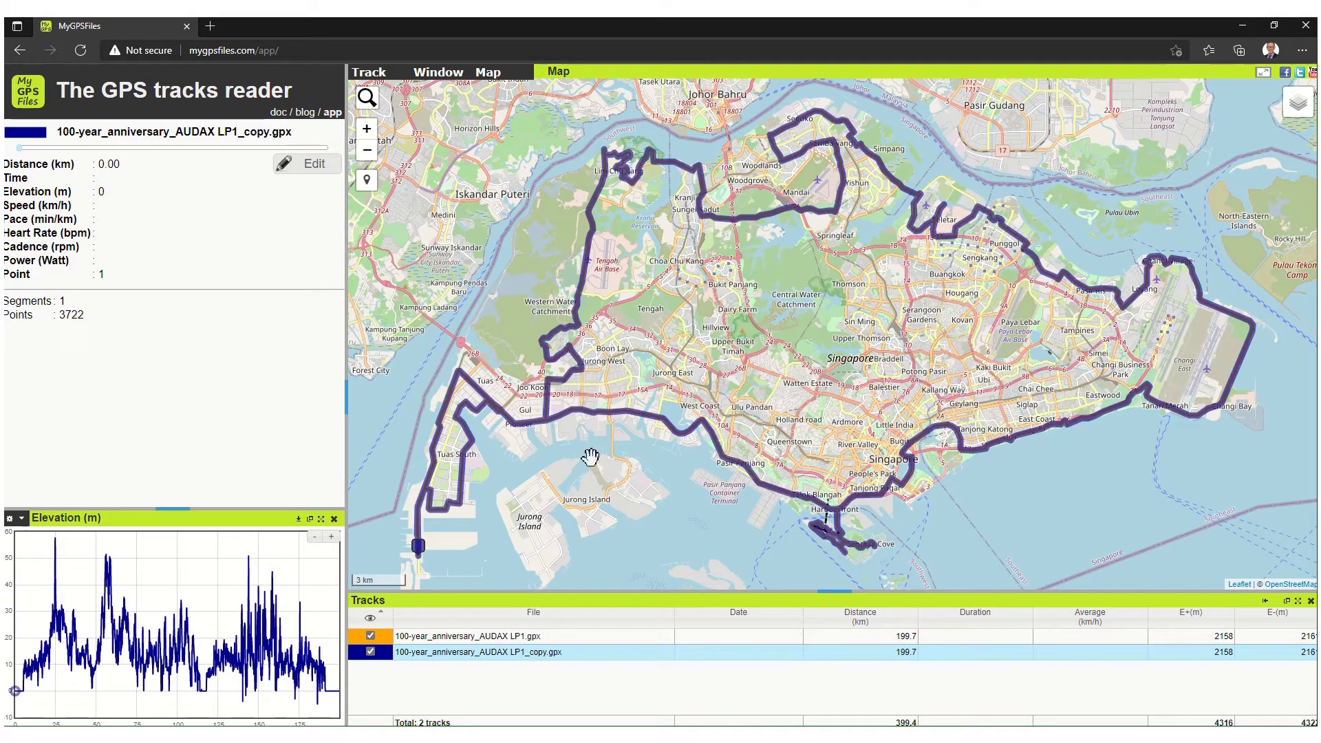
Step: Put the _copy track into edit mode and zoom to the Woodlands Avenue 4/7 junction
left_click(305, 168)
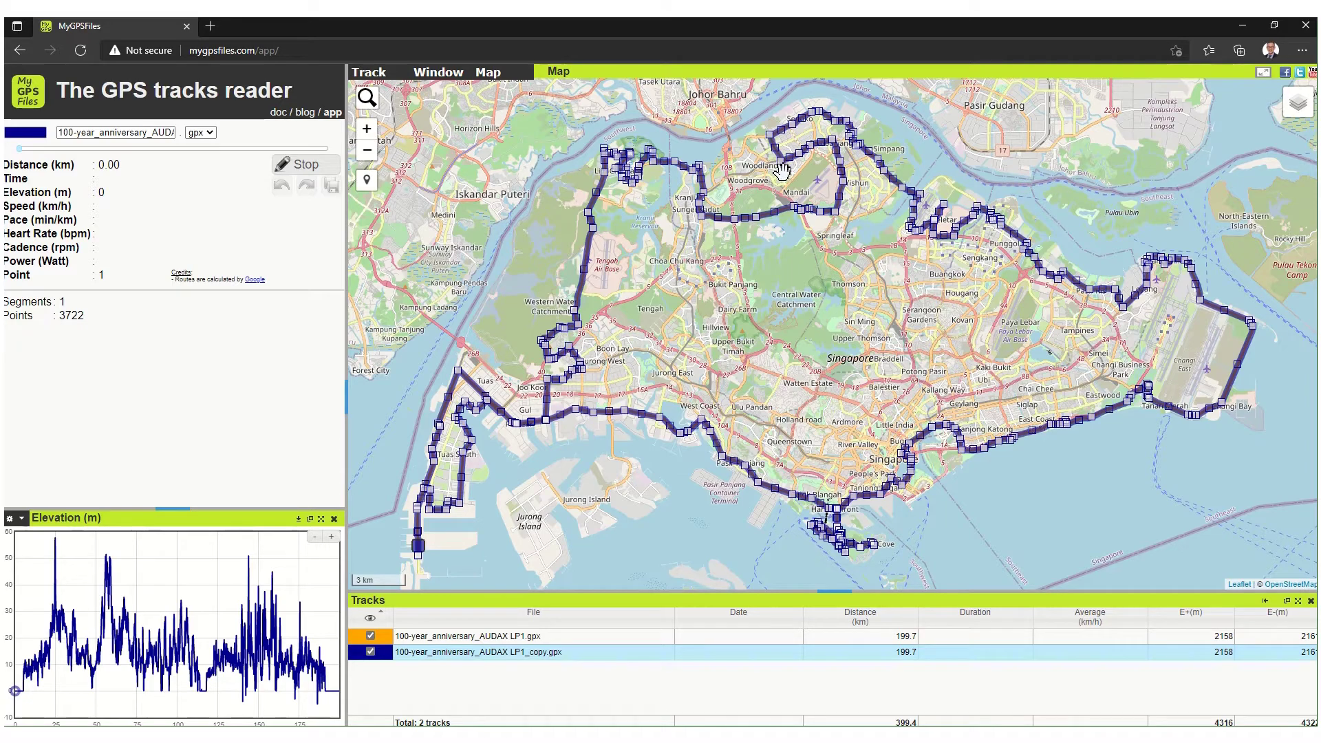
left_click_drag(795, 172, 812, 335)
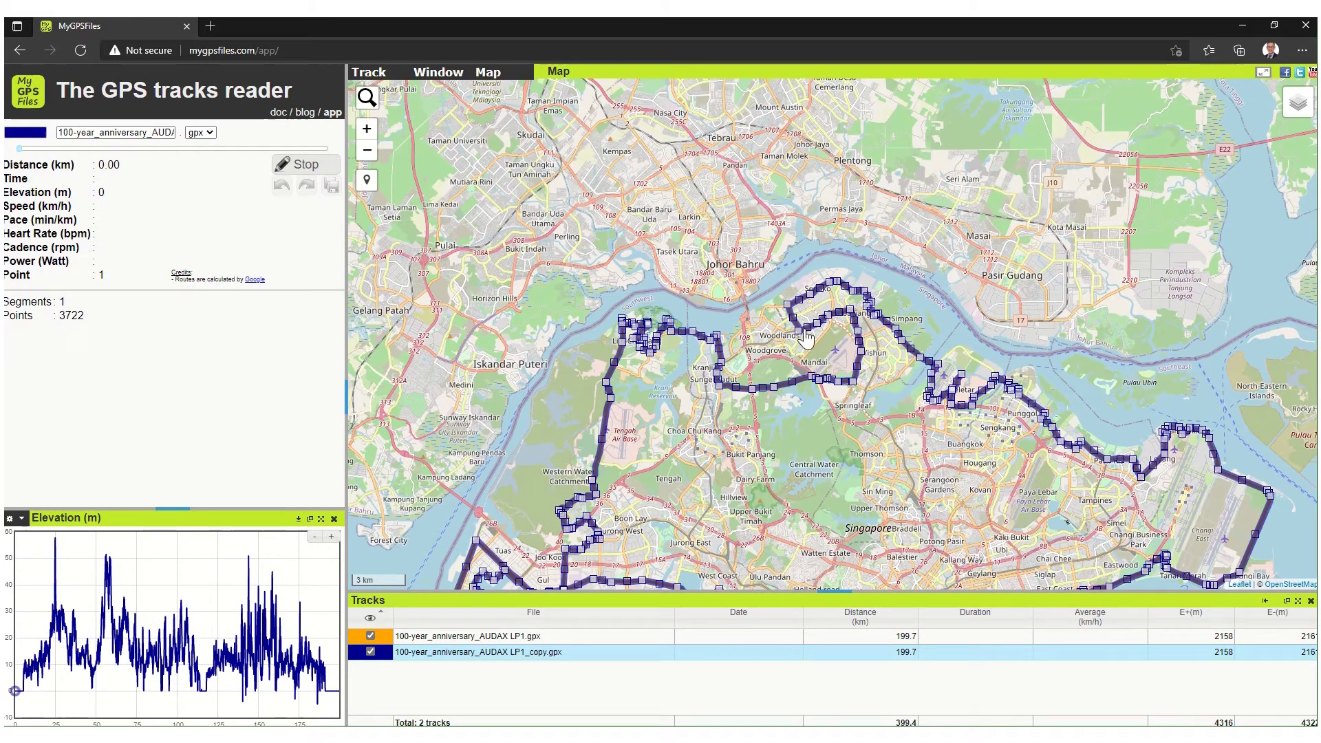
scroll(800, 337, "up", 4)
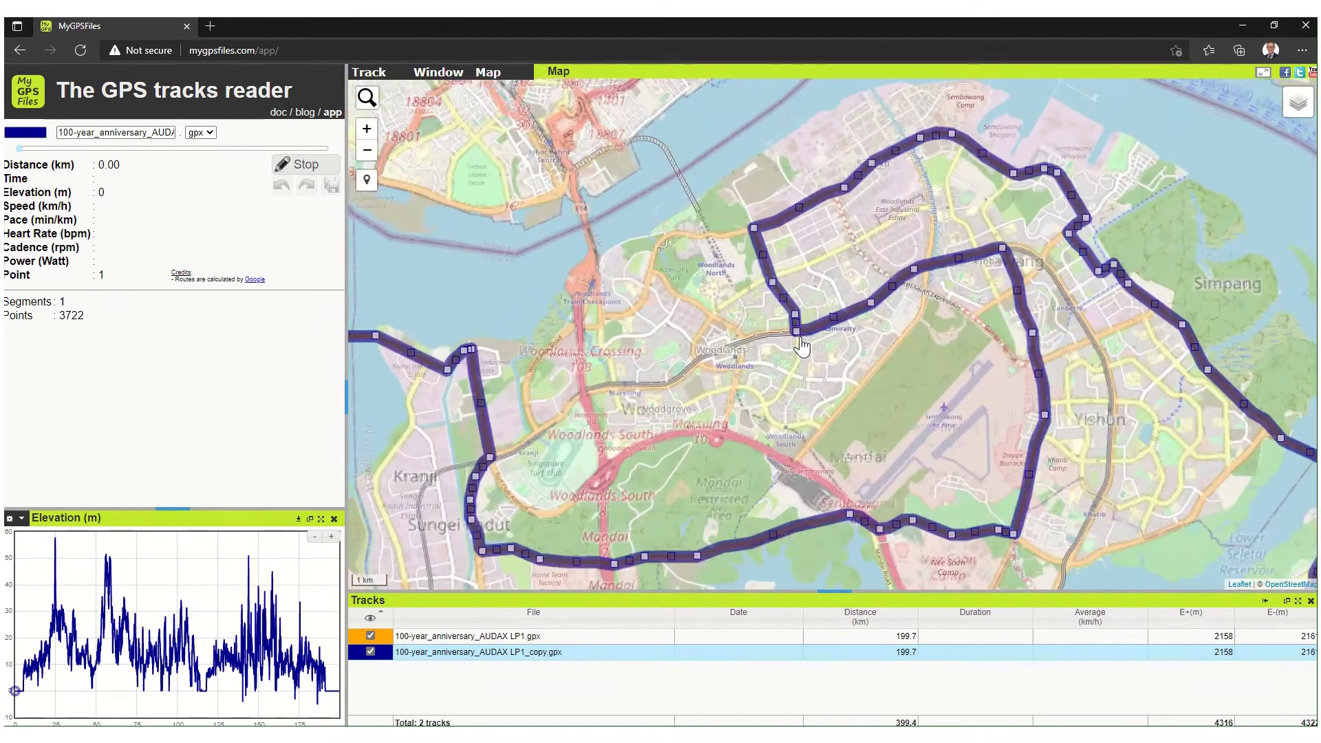
scroll(781, 321, "up", 2)
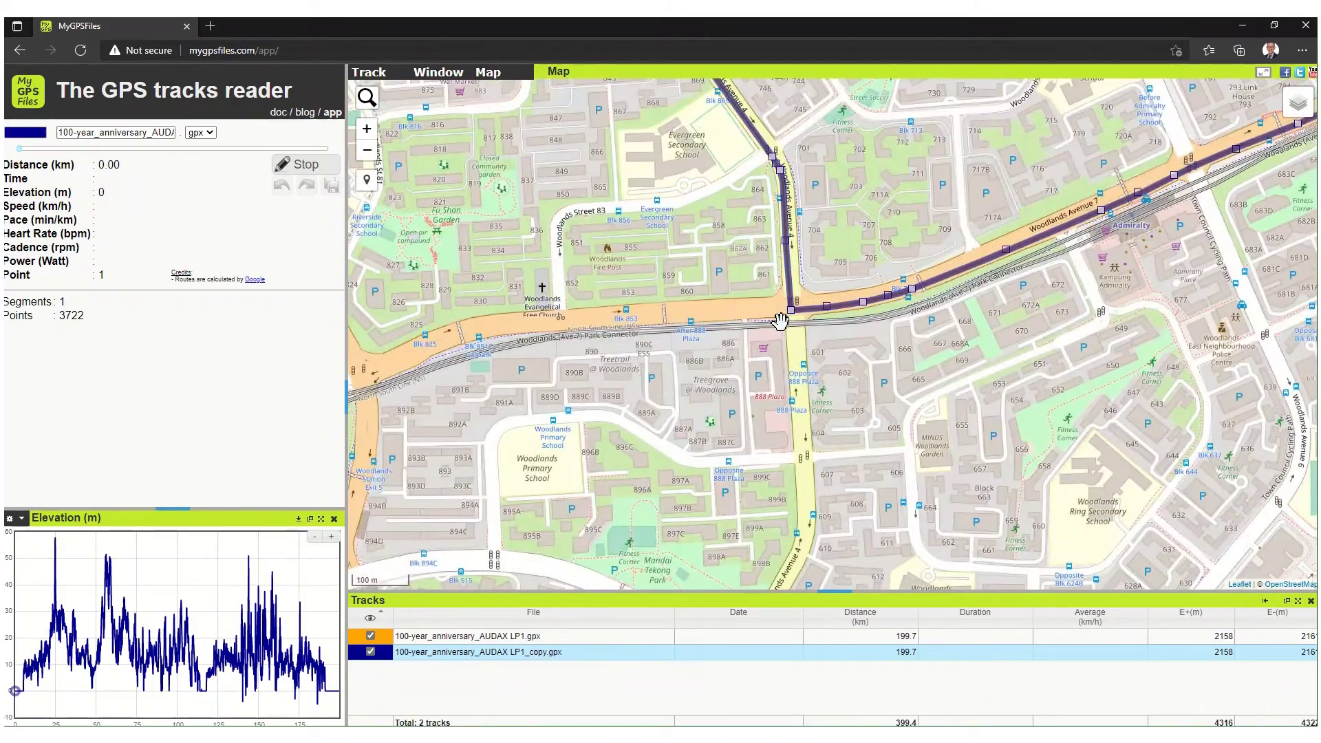
left_click_drag(771, 309, 757, 362)
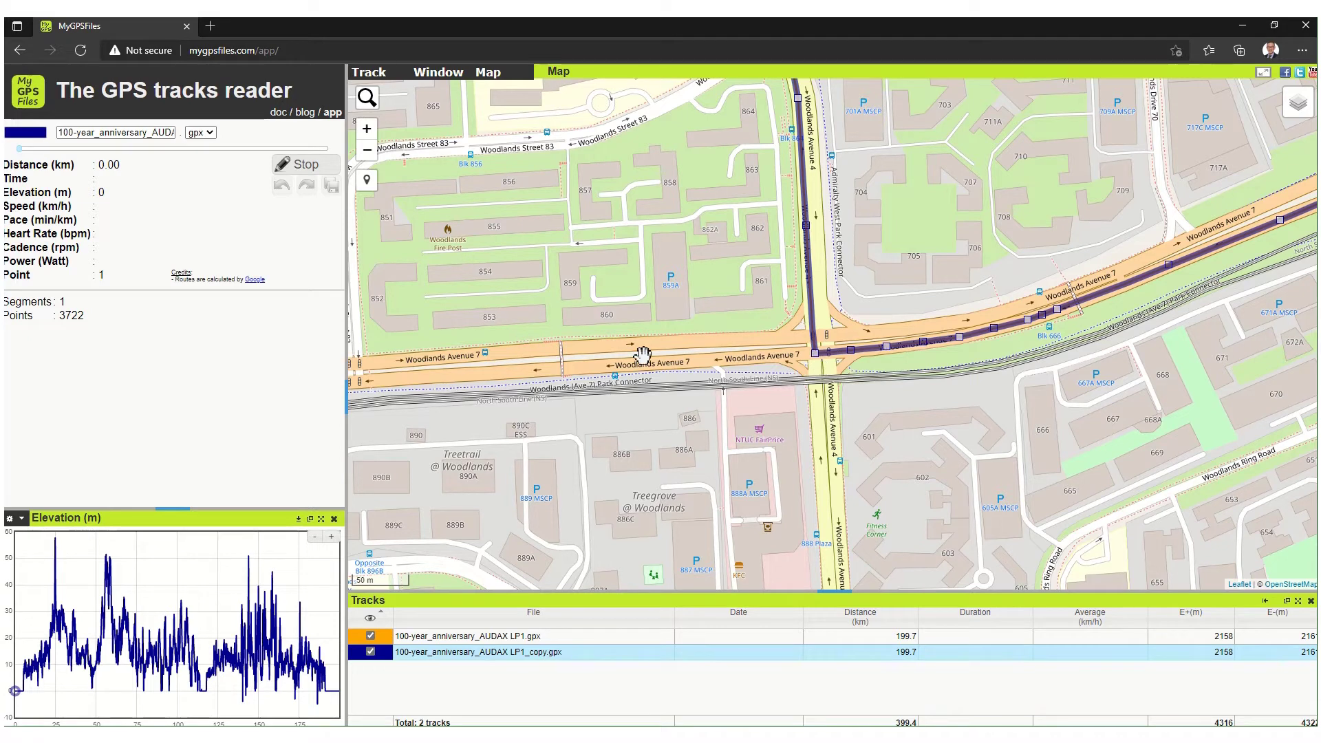
Step: End the copied track at the junction vertex, leaving 132.4 km and 2566 points
left_click(815, 355)
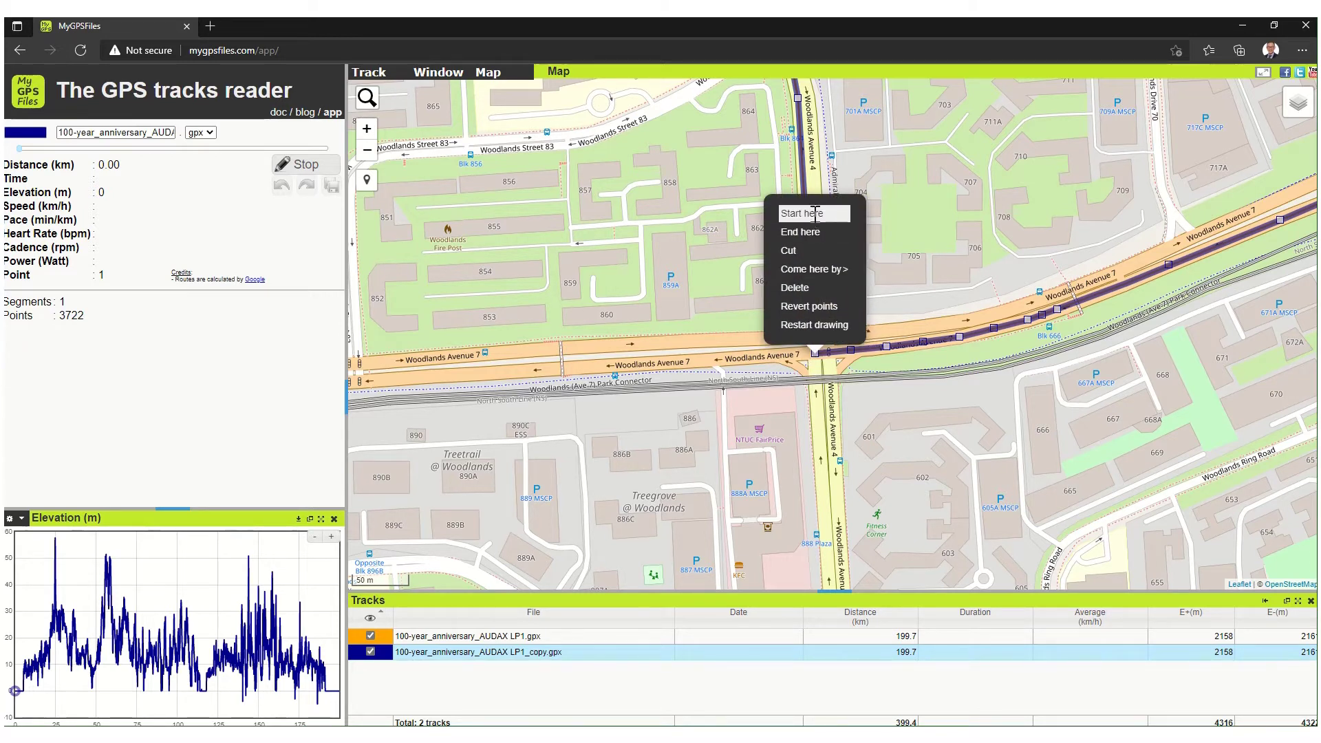
left_click(815, 213)
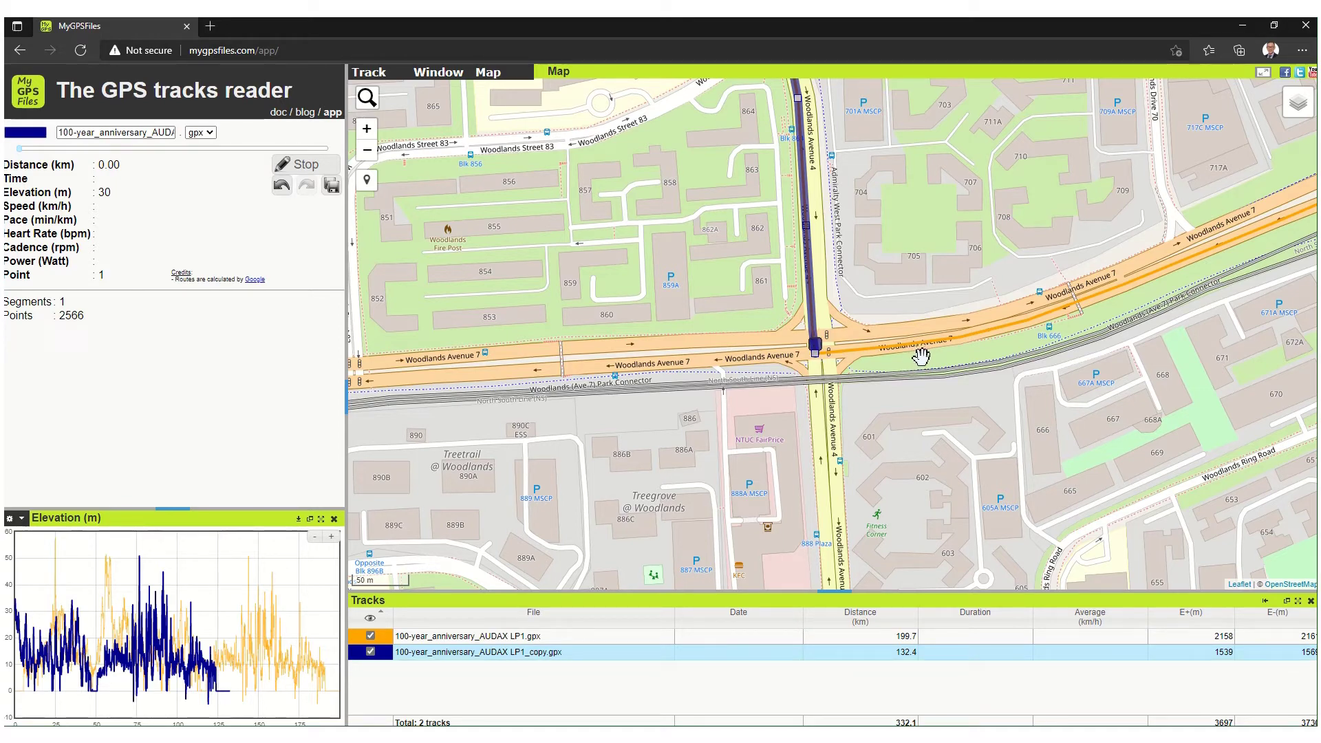
scroll(869, 370, "down", 4)
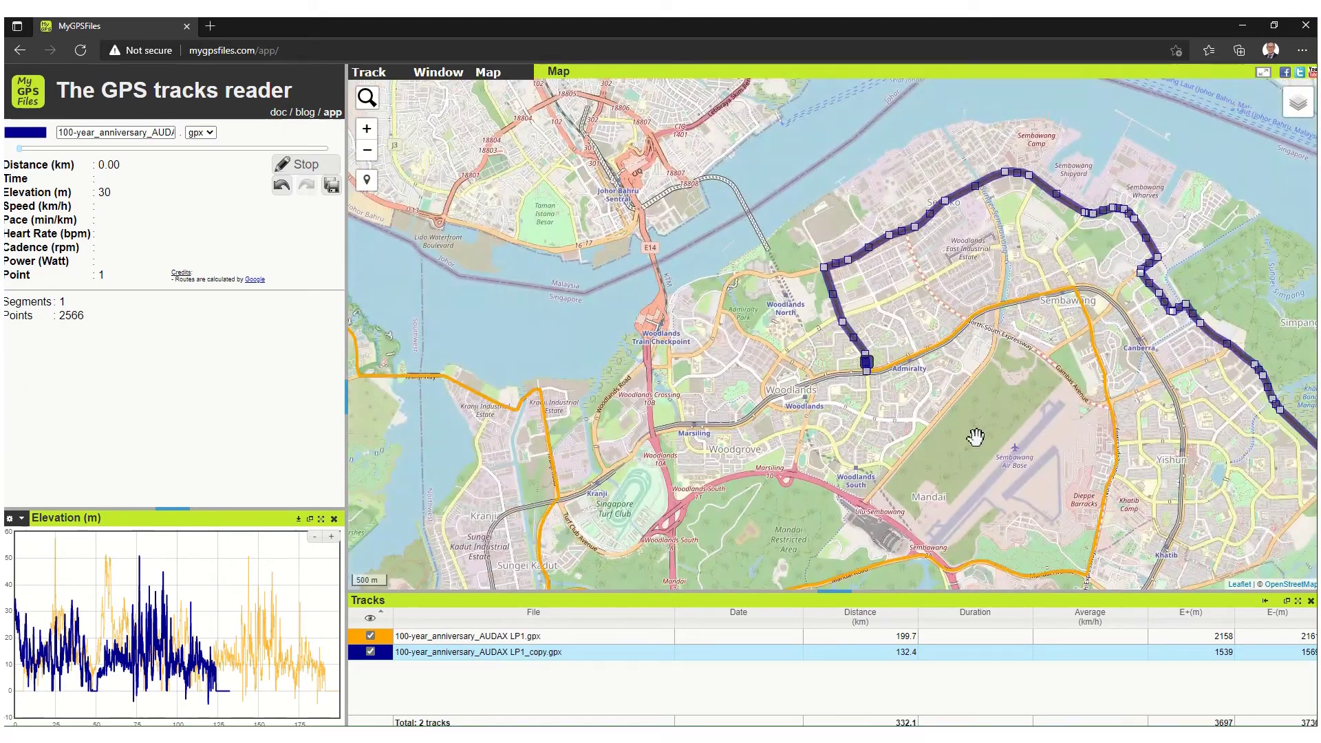
scroll(942, 447, "down", 1)
left_click_drag(846, 481, 850, 227)
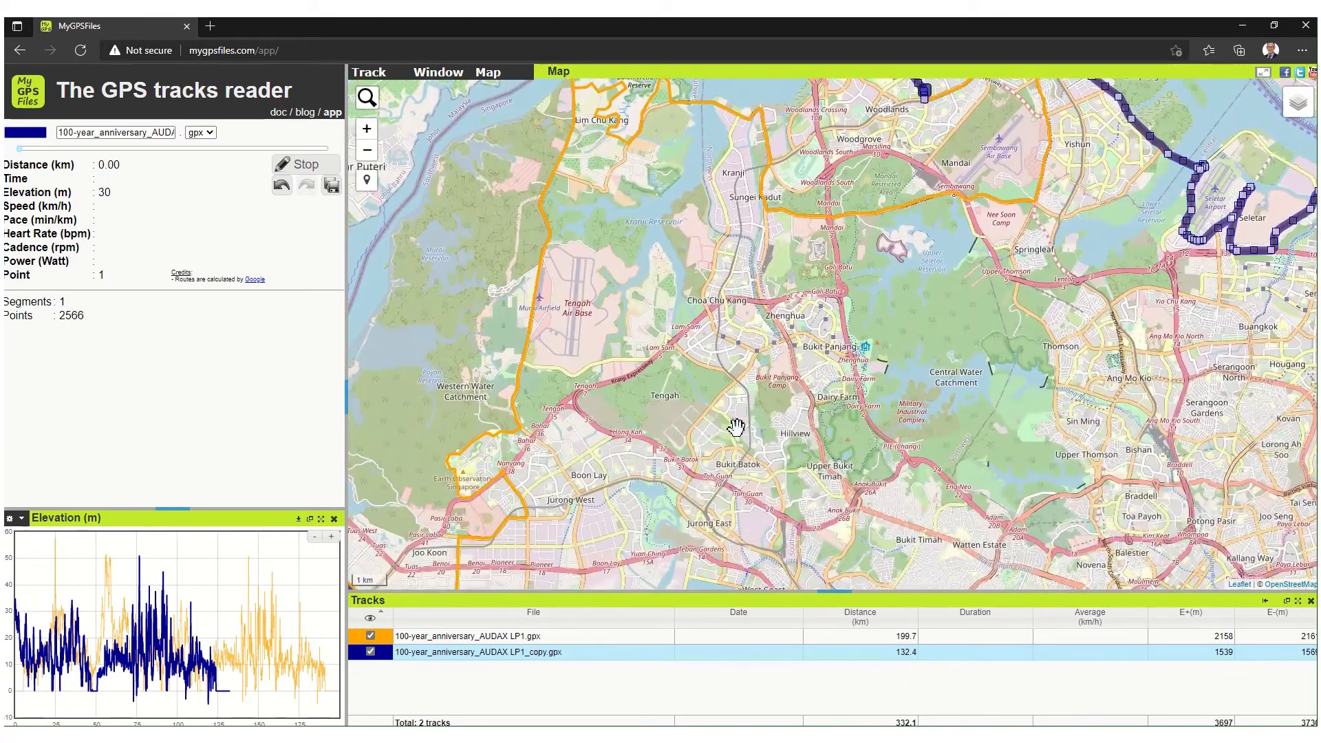
left_click_drag(737, 419, 917, 224)
left_click_drag(714, 445, 834, 314)
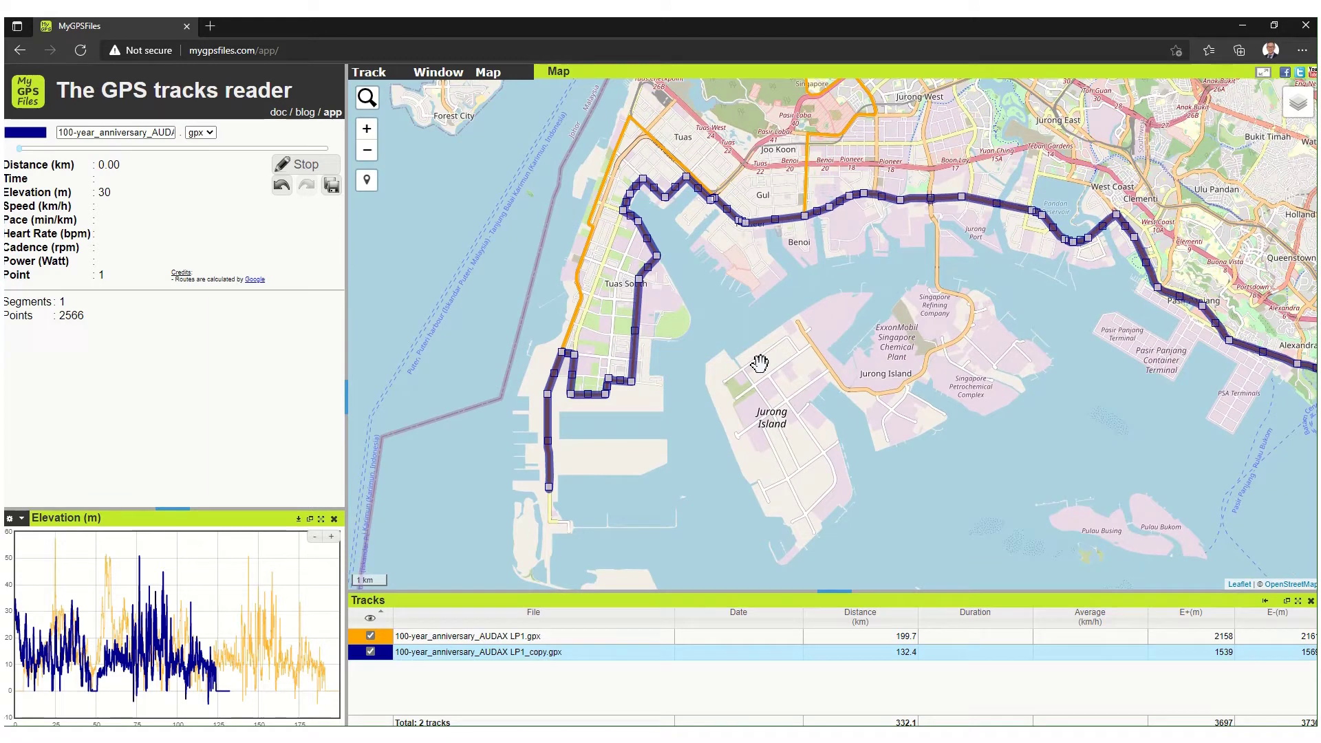
left_click_drag(761, 363, 846, 330)
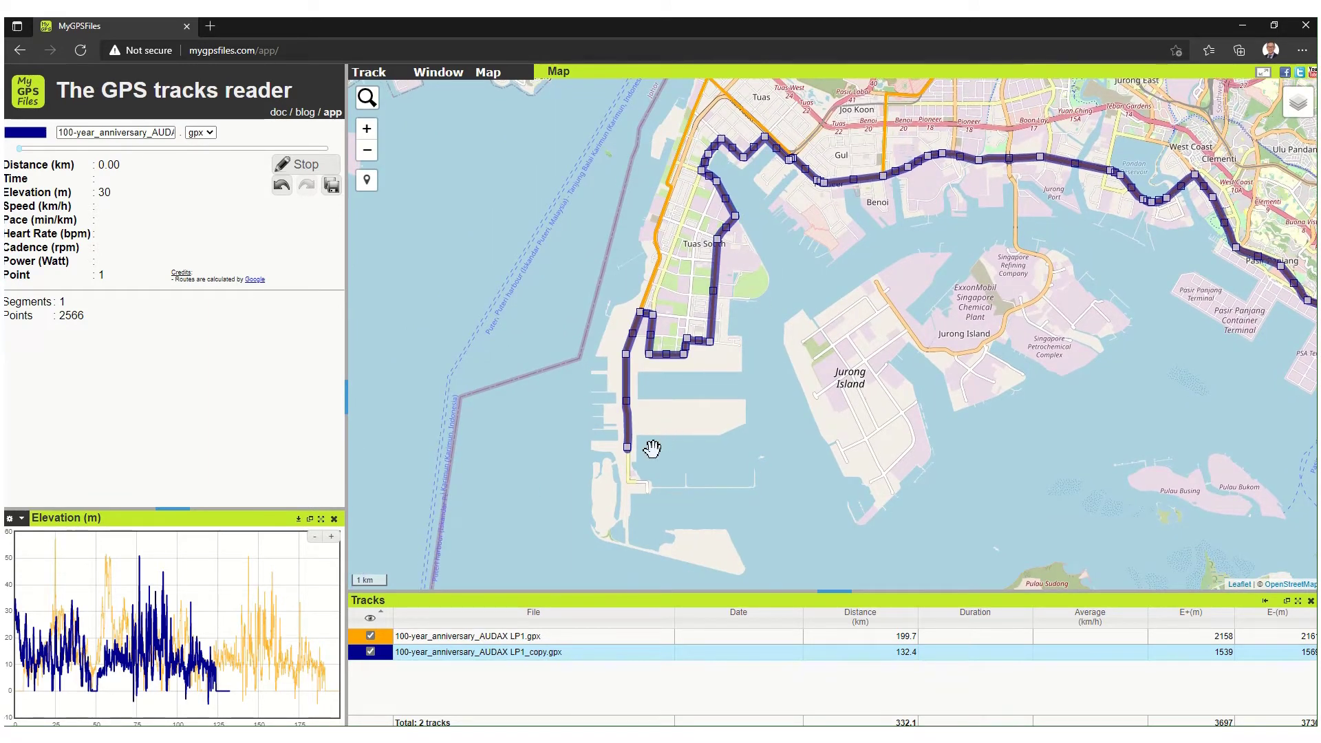
Step: Restart drawing from the copy's last vertex on Tuas South Boulevard
scroll(625, 448, "up", 2)
scroll(615, 440, "up", 3)
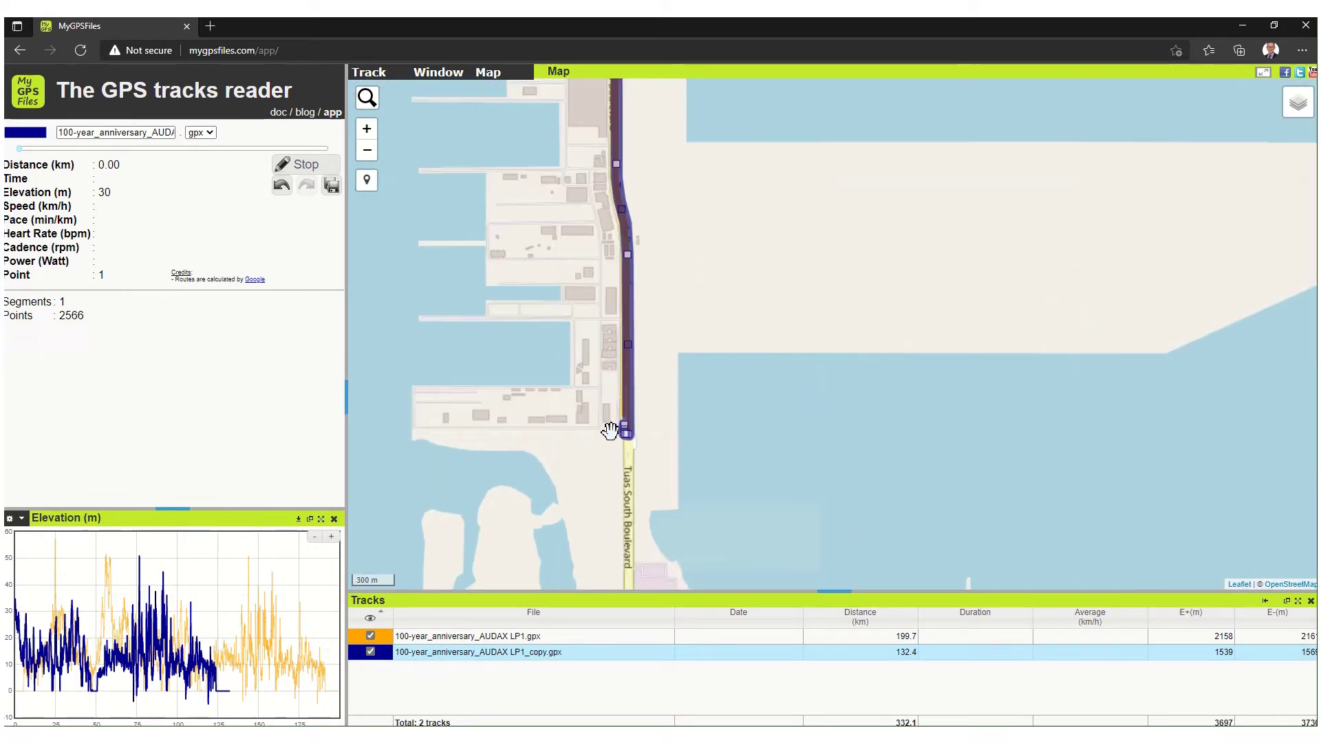
scroll(624, 420, "up", 1)
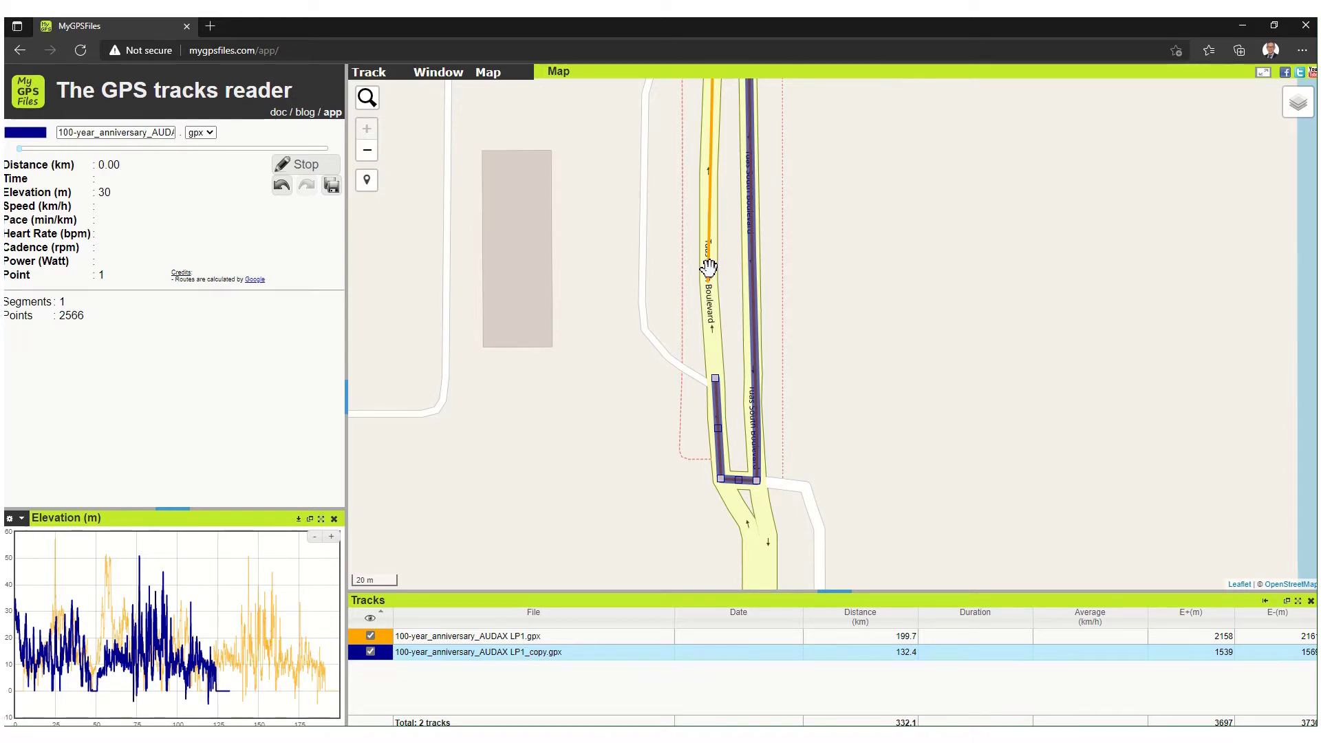
left_click(715, 380)
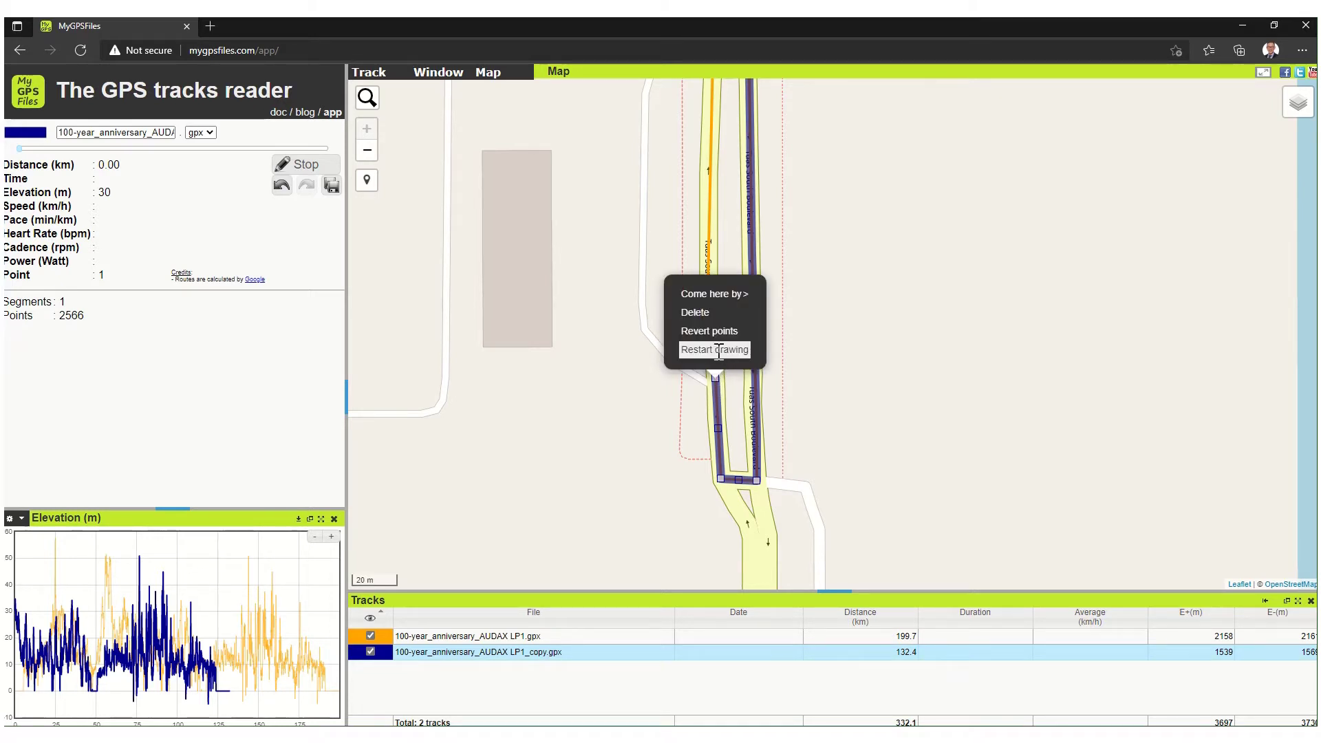
left_click(718, 350)
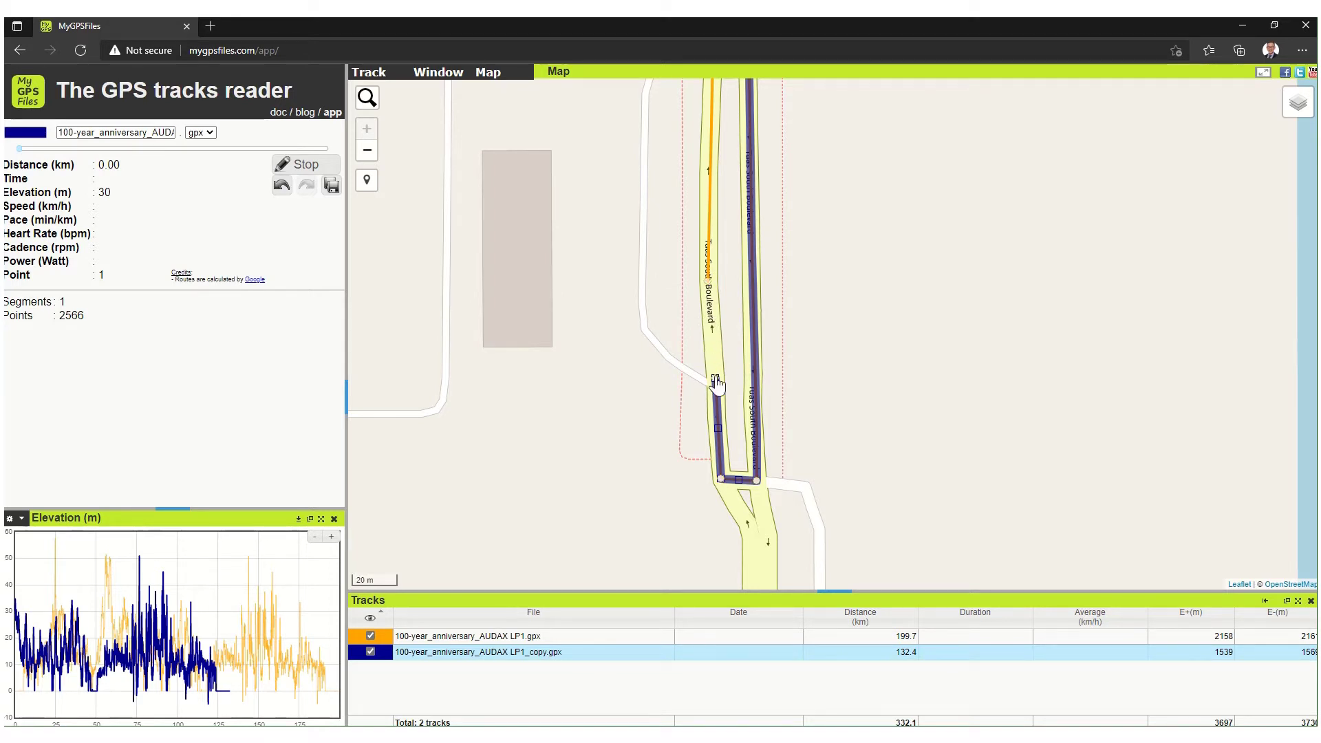
Step: Draw the route north from Tuas past Tengah Air Base toward Lim Chu Kang
left_click(708, 287)
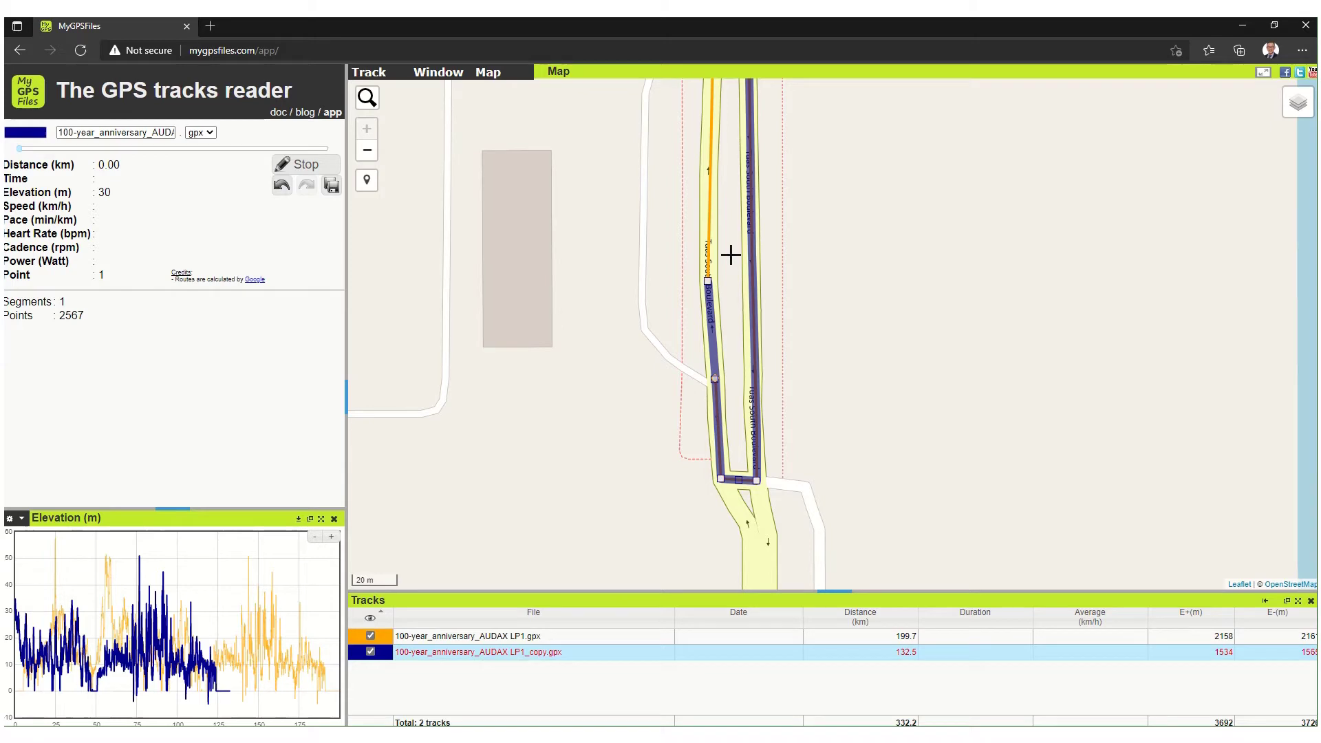
scroll(729, 254, "down", 2)
scroll(729, 265, "down", 2)
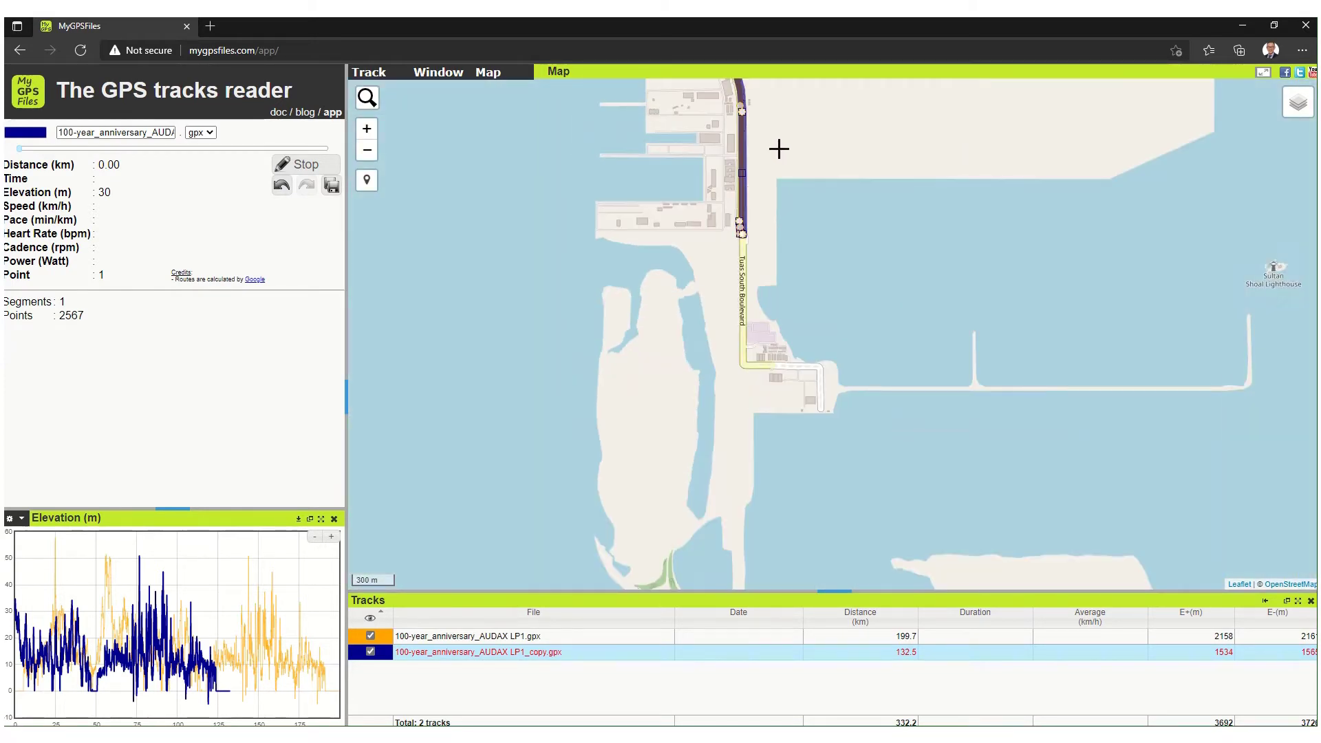
left_click_drag(779, 149, 755, 505)
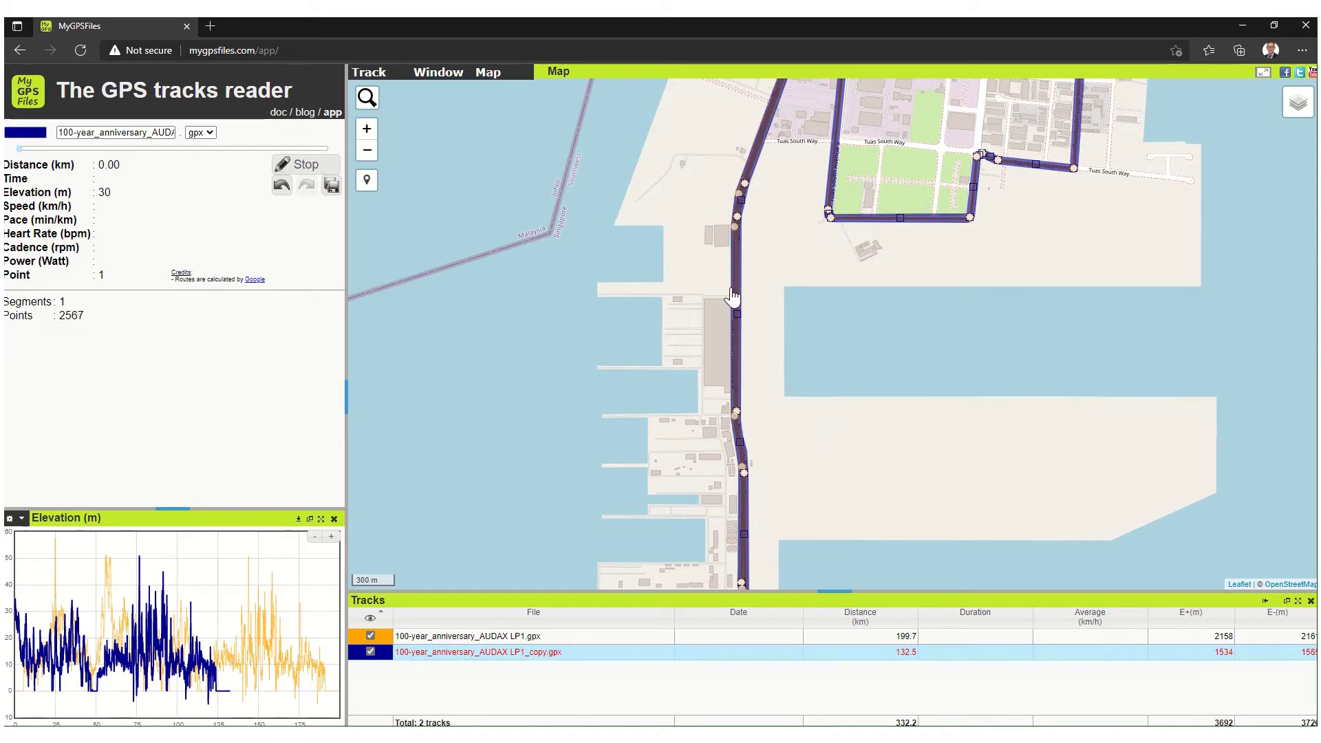
scroll(754, 196, "down", 1)
scroll(752, 298, "up", 1)
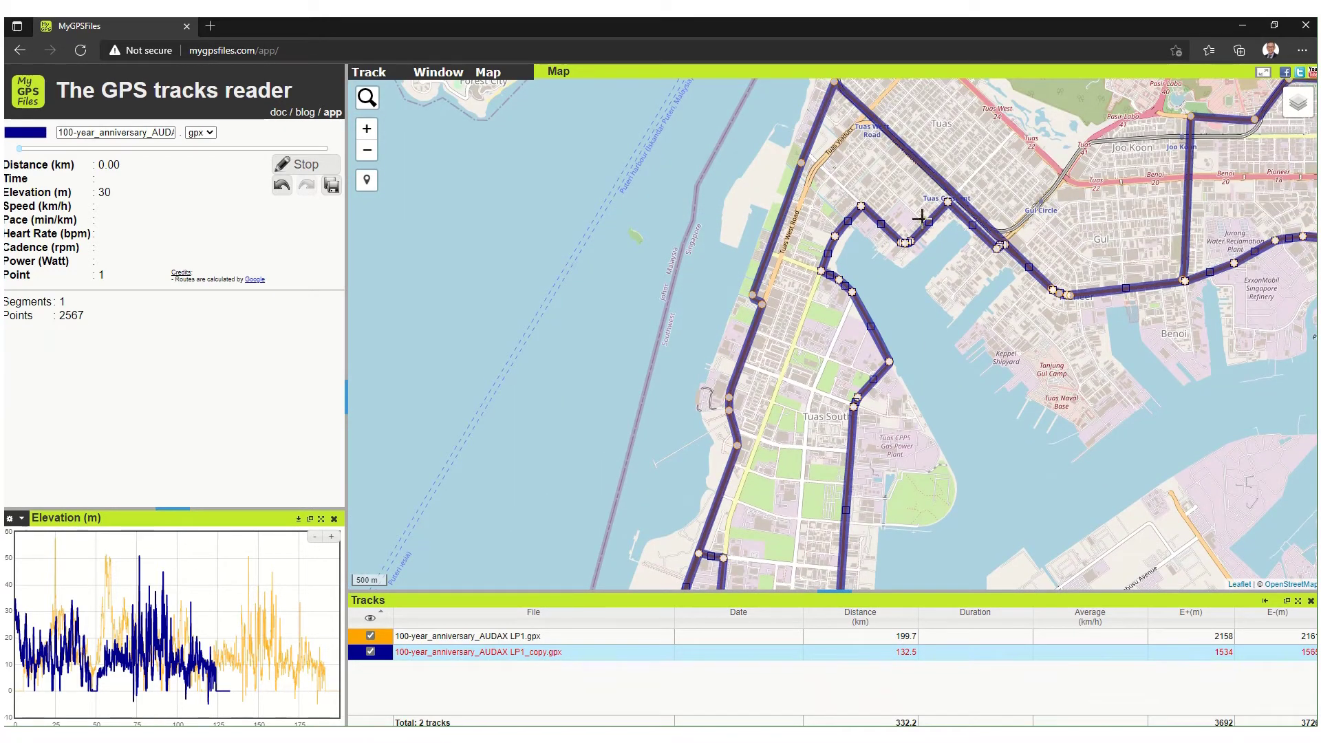
scroll(1092, 253, "down", 1)
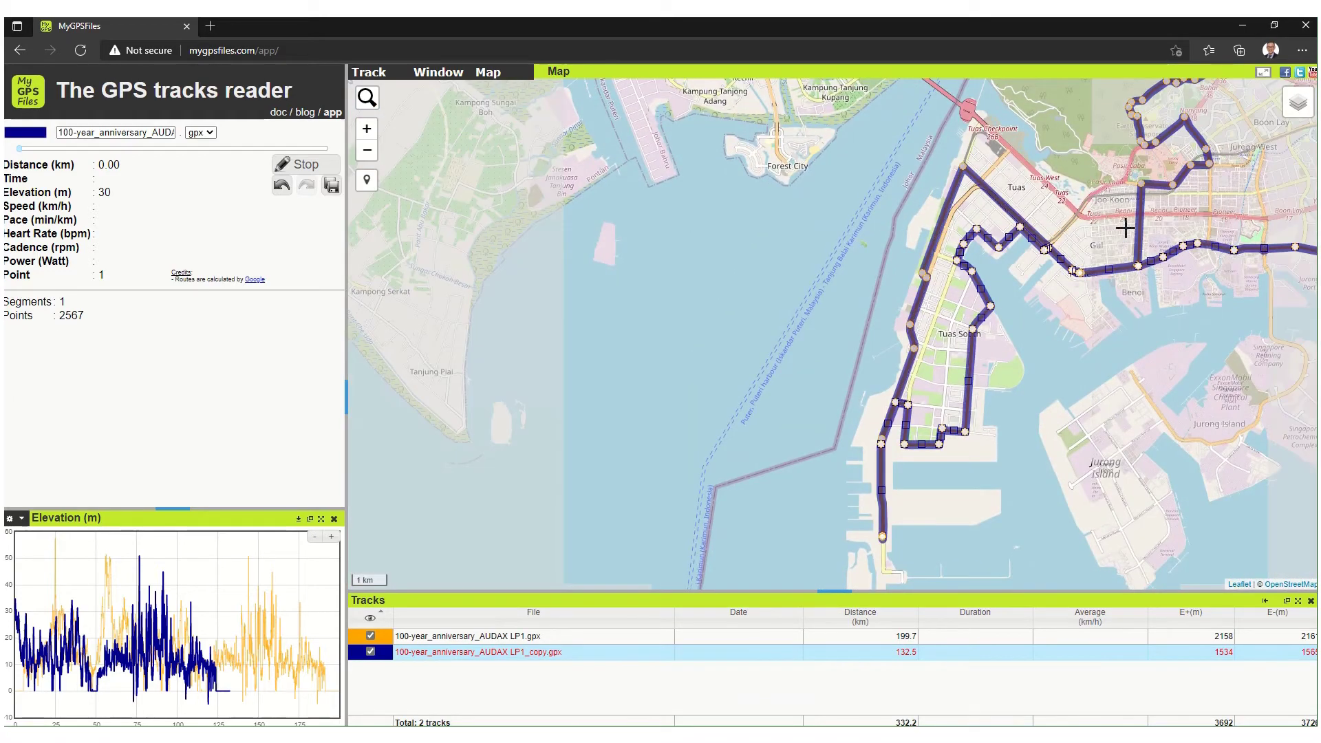
left_click_drag(1092, 252, 724, 317)
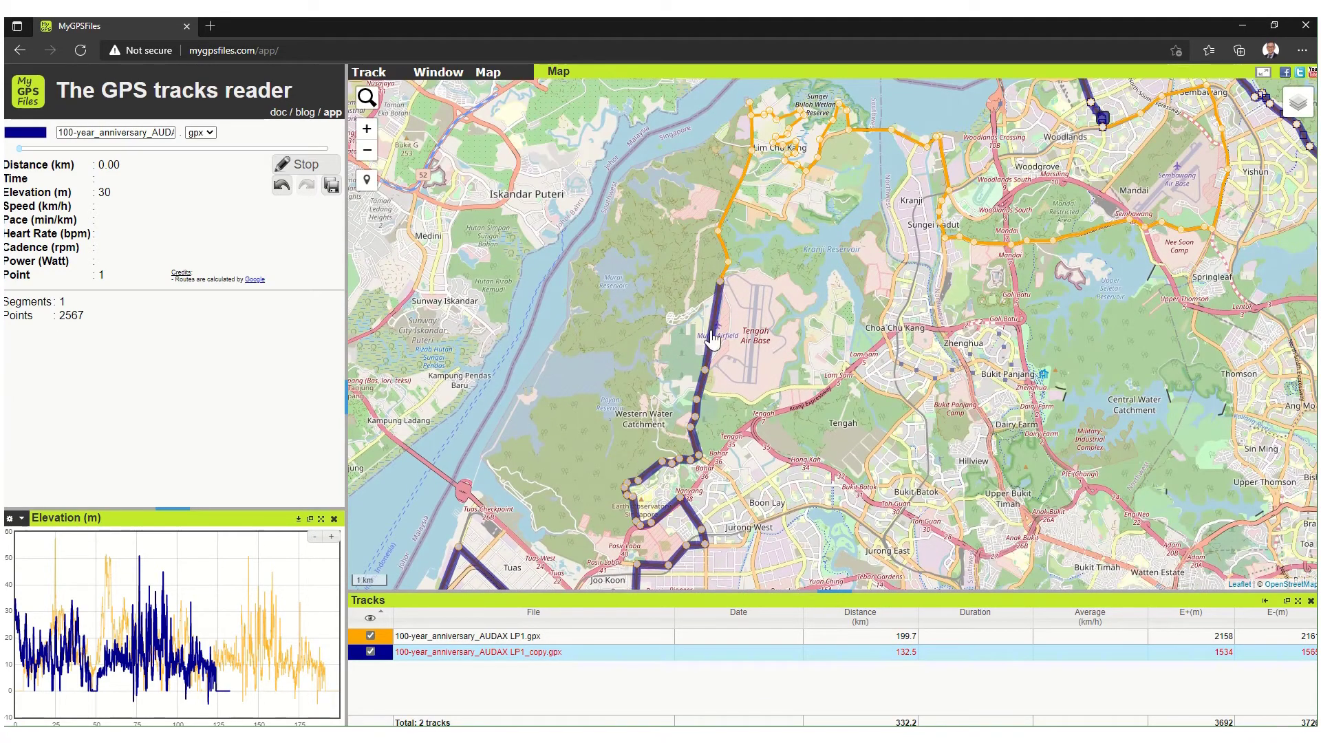
left_click(705, 375)
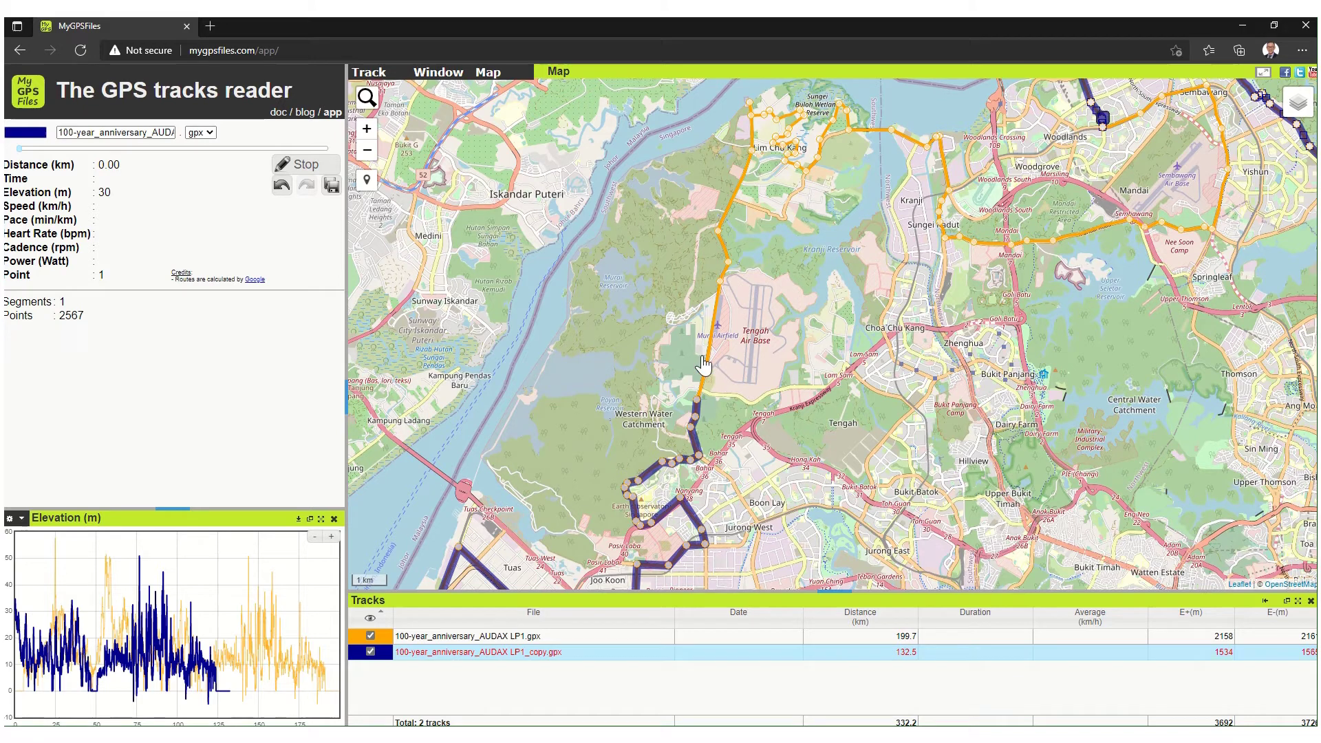
left_click(720, 281)
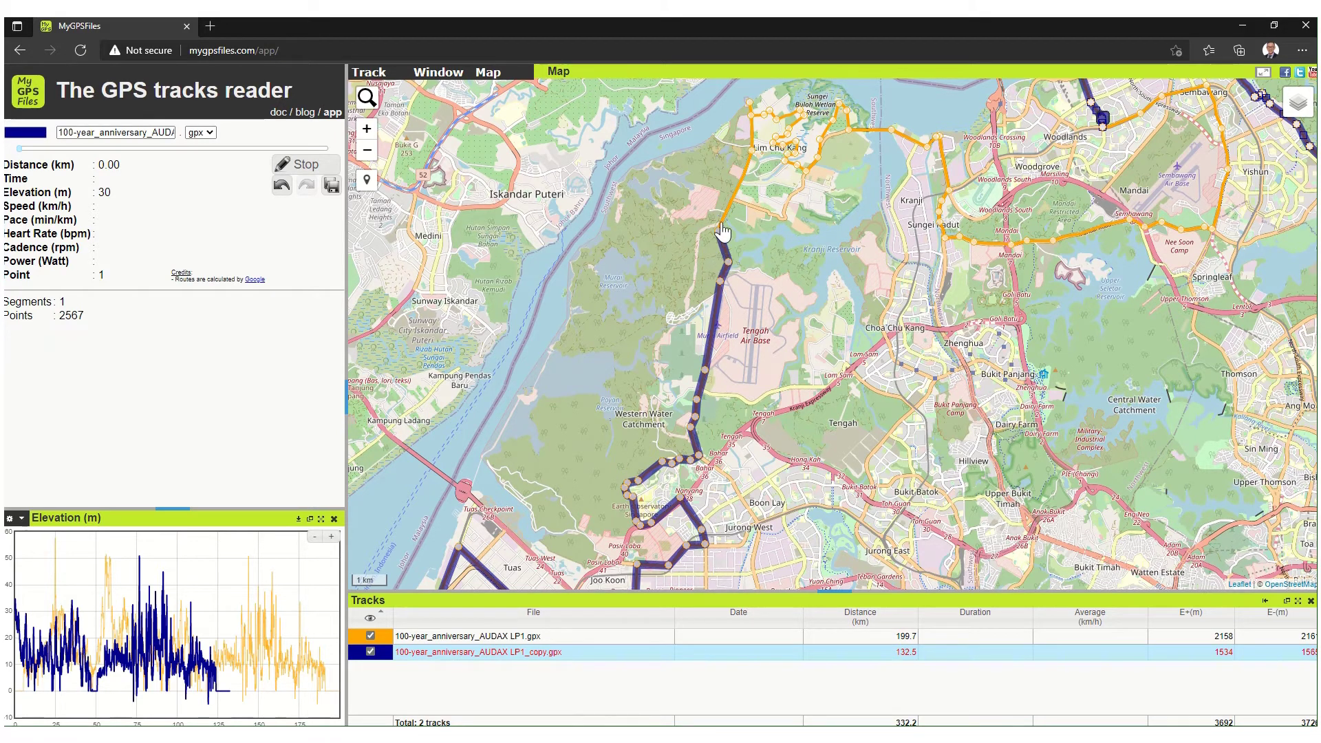
left_click(749, 103)
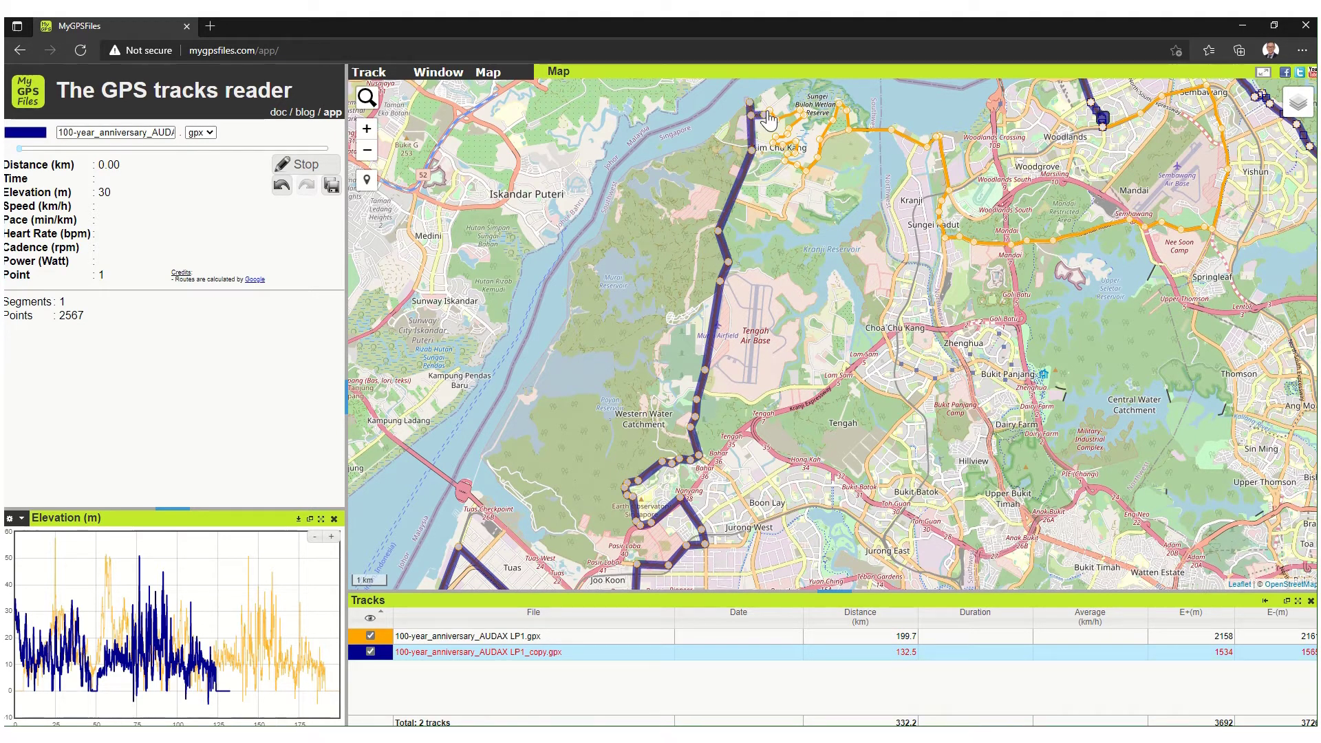
Step: Extend the route east along the northern roads past Sungei Kadut
left_click(786, 144)
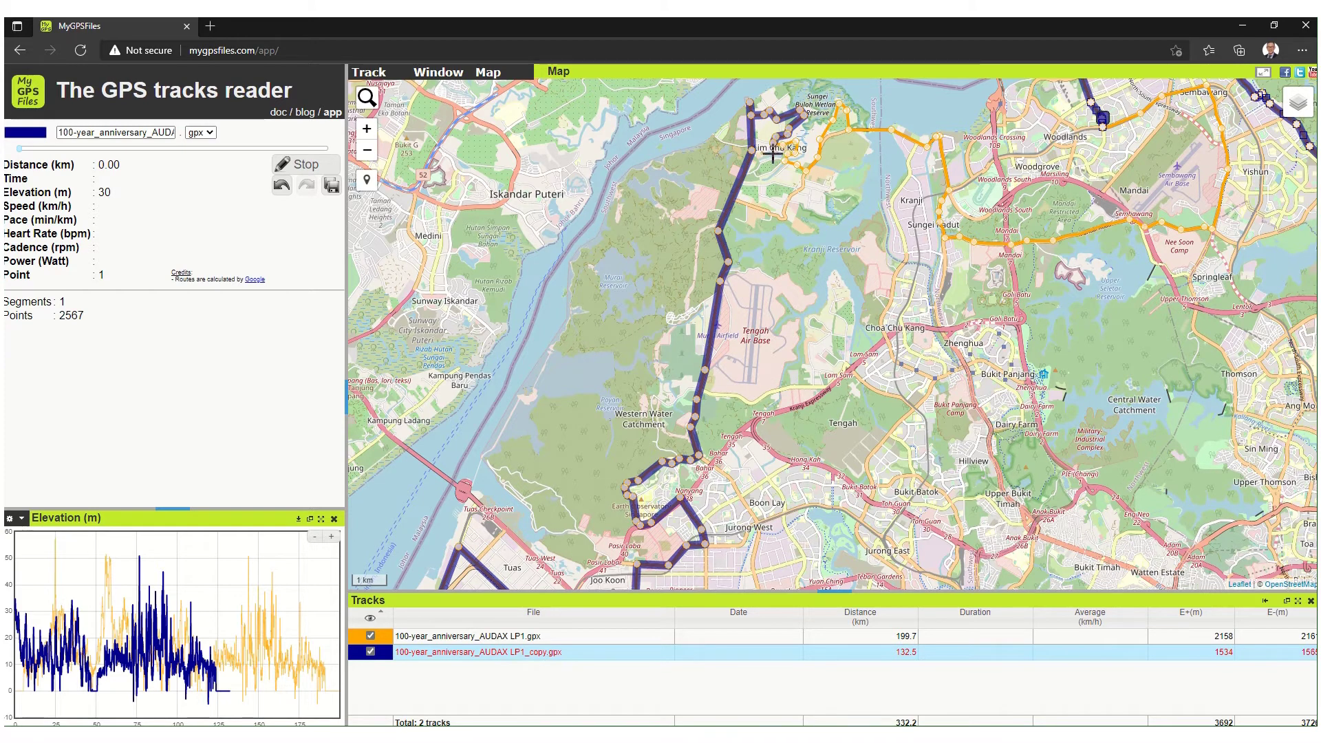
left_click(805, 170)
left_click(820, 140)
left_click(841, 104)
left_click(848, 129)
left_click(892, 130)
left_click(934, 142)
left_click(949, 190)
left_click(944, 238)
left_click(973, 242)
left_click(1029, 241)
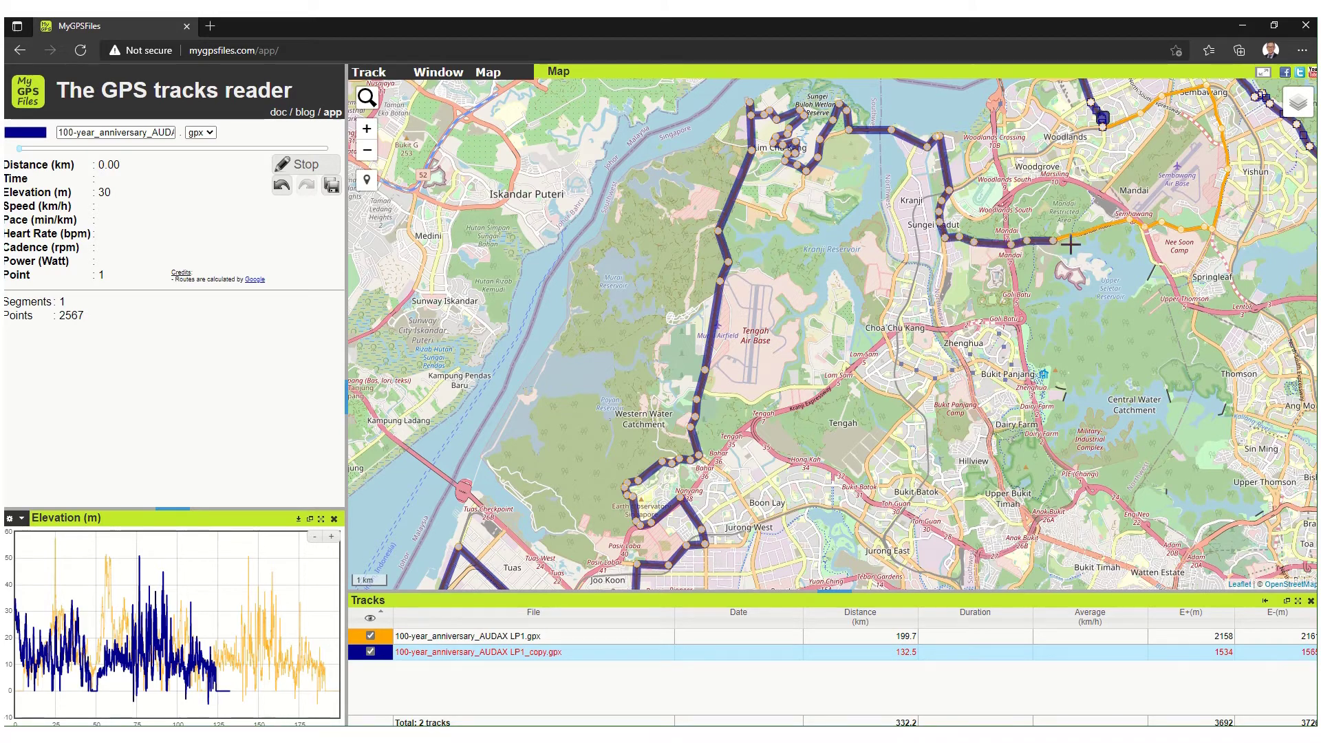
Step: Continue past Mandai and up the Yishun road, closing the loop back at the start
scroll(1069, 244, "down", 1)
left_click(1118, 235)
left_click(1142, 234)
left_click(1149, 201)
left_click(1139, 165)
left_click(1088, 176)
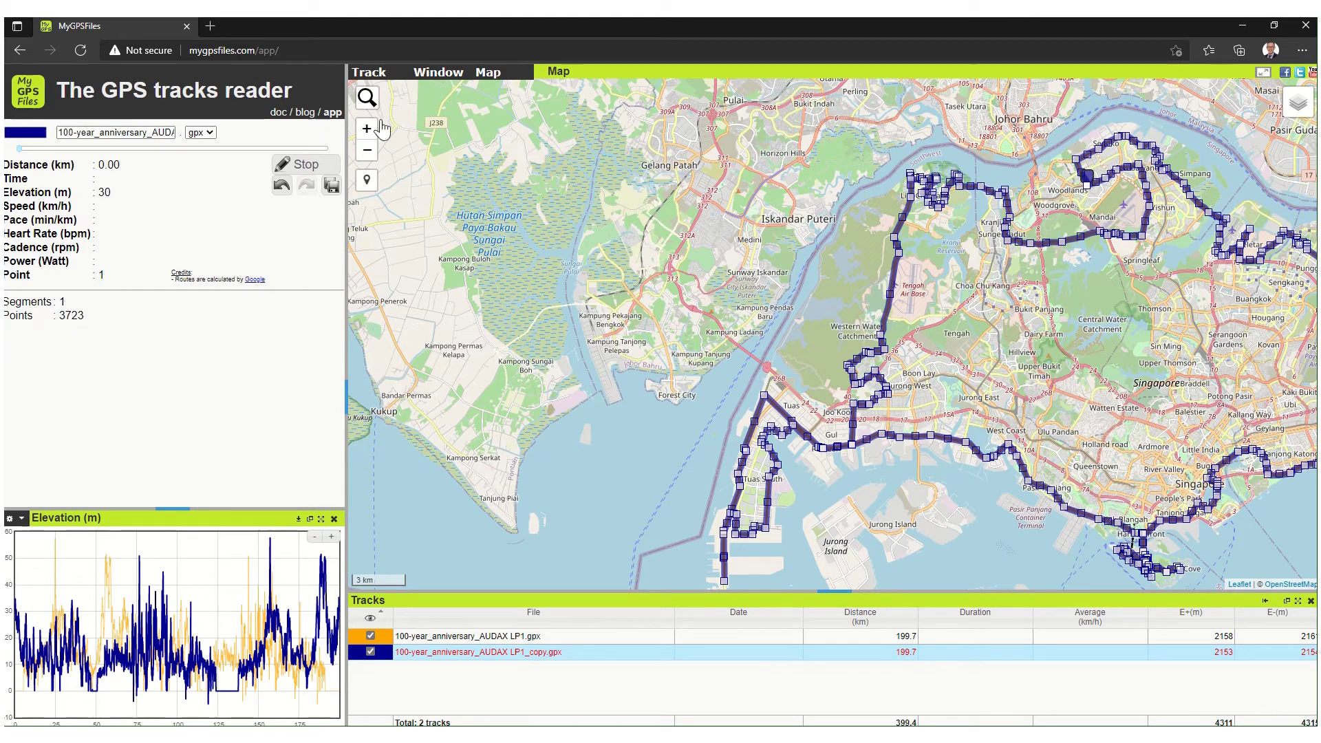
Step: Open the Toolbox on its Size tab showing the track-reduction options
left_click(440, 78)
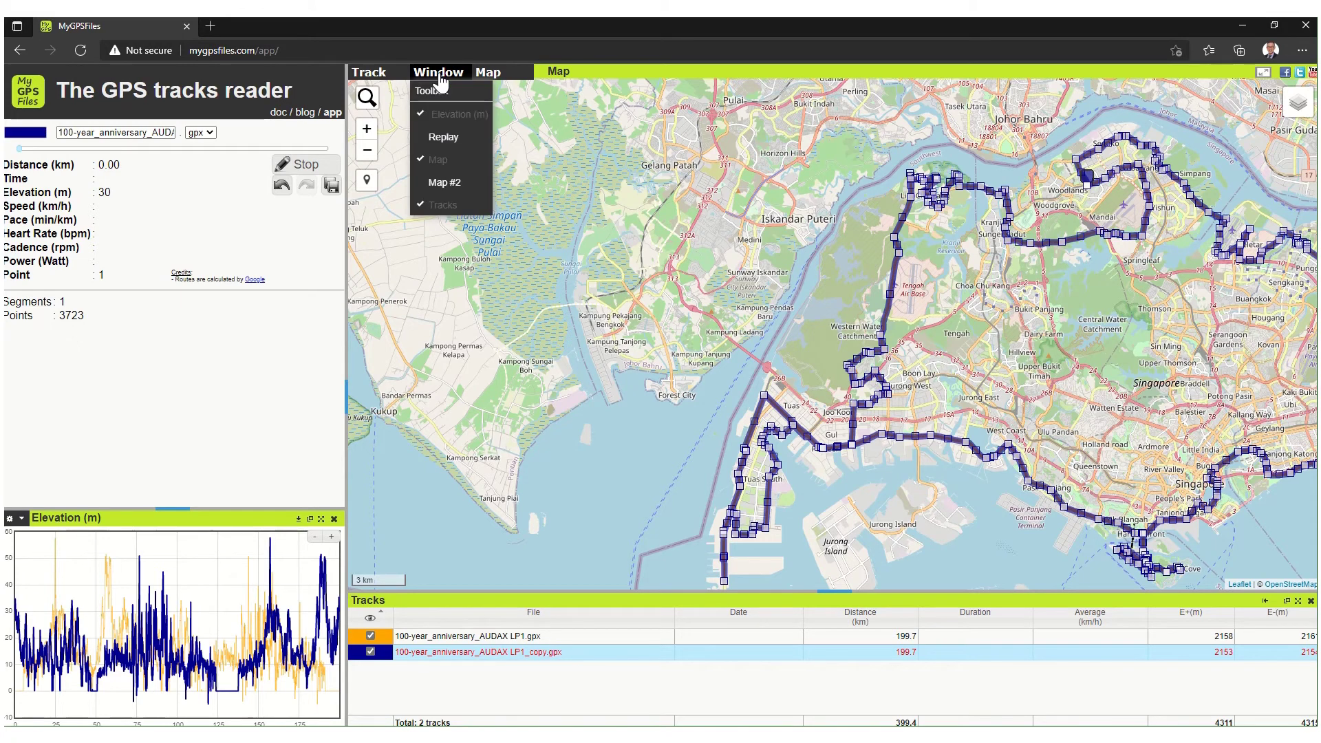
left_click(439, 90)
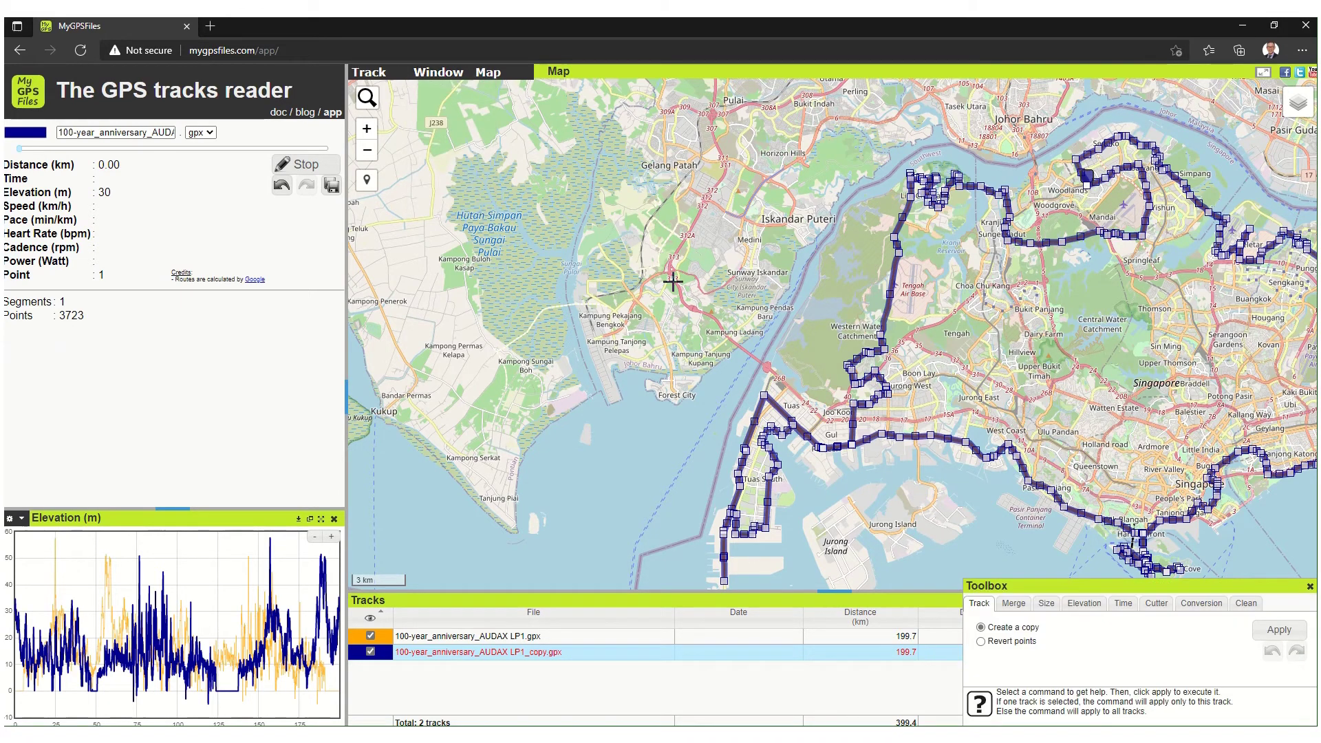
left_click(1046, 604)
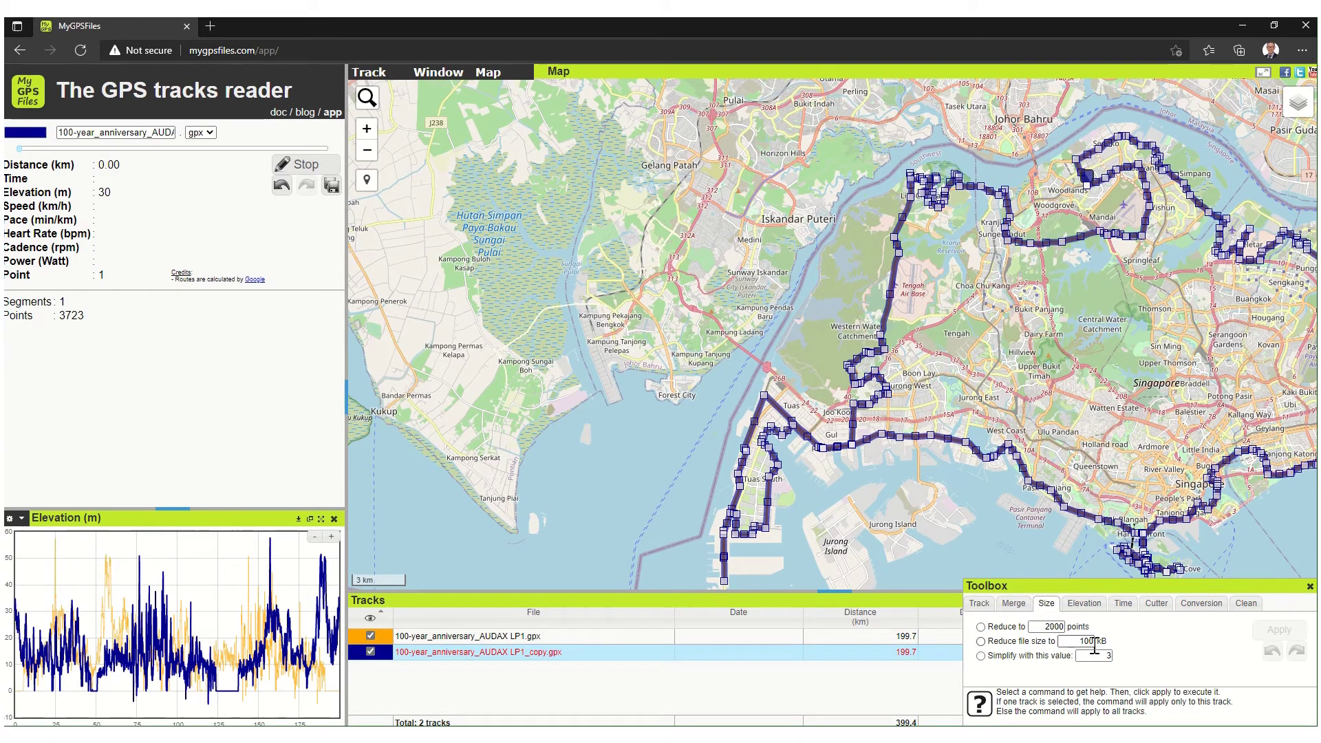
Step: Apply Reduce to 2000 points to the copy, leaving 1986 points over 199.4 km
left_click(981, 627)
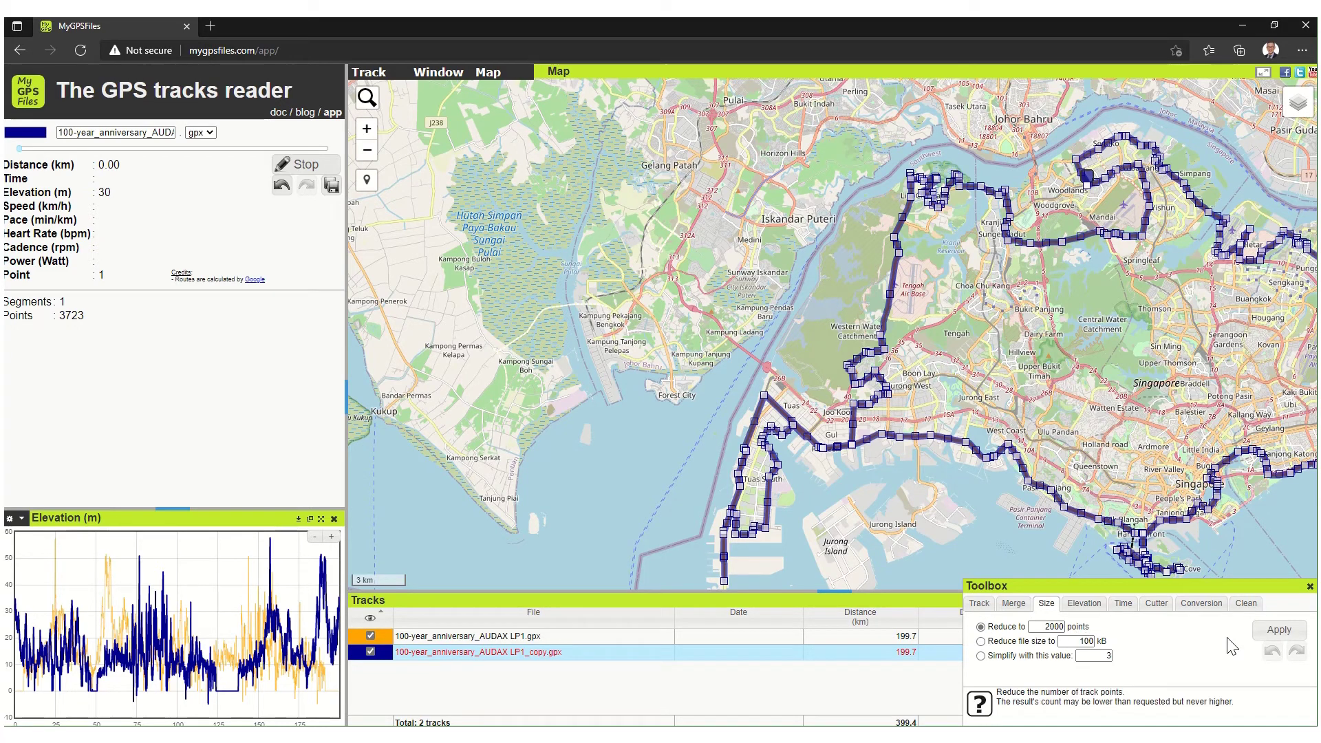
left_click(1278, 630)
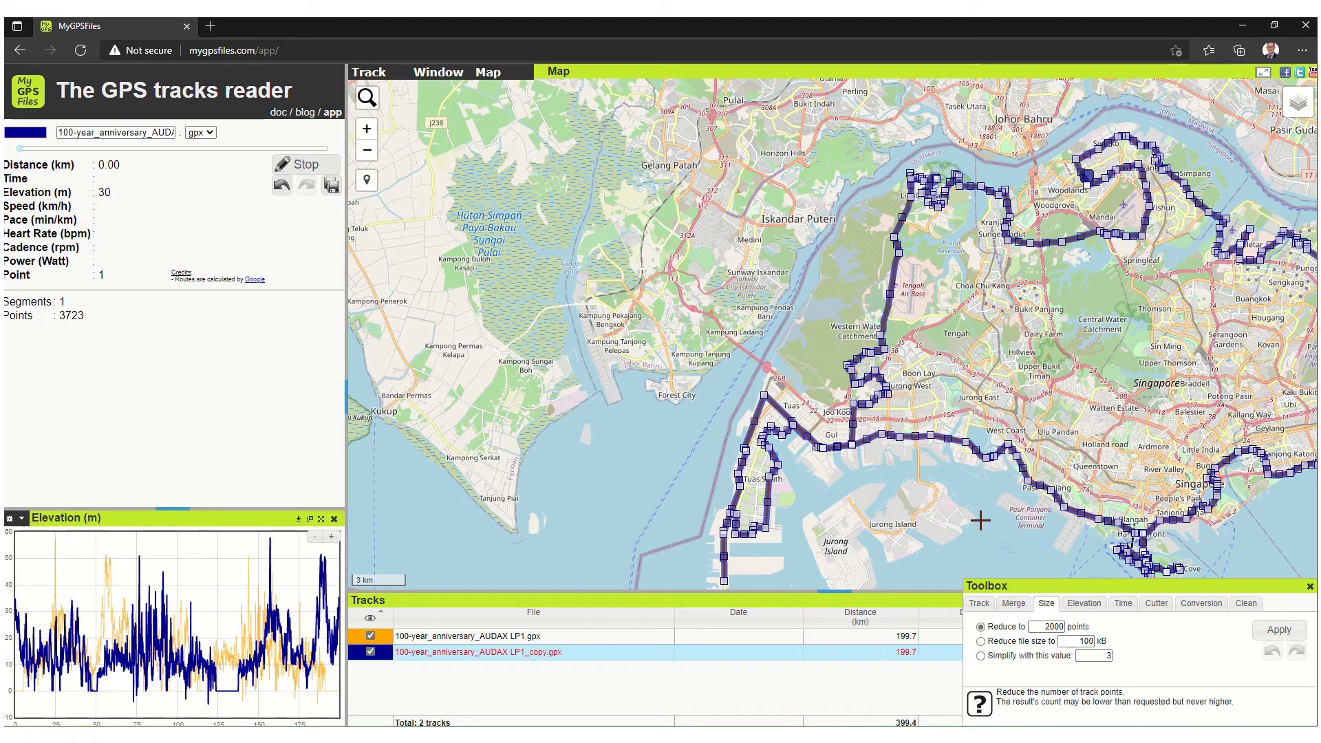
left_click(1279, 631)
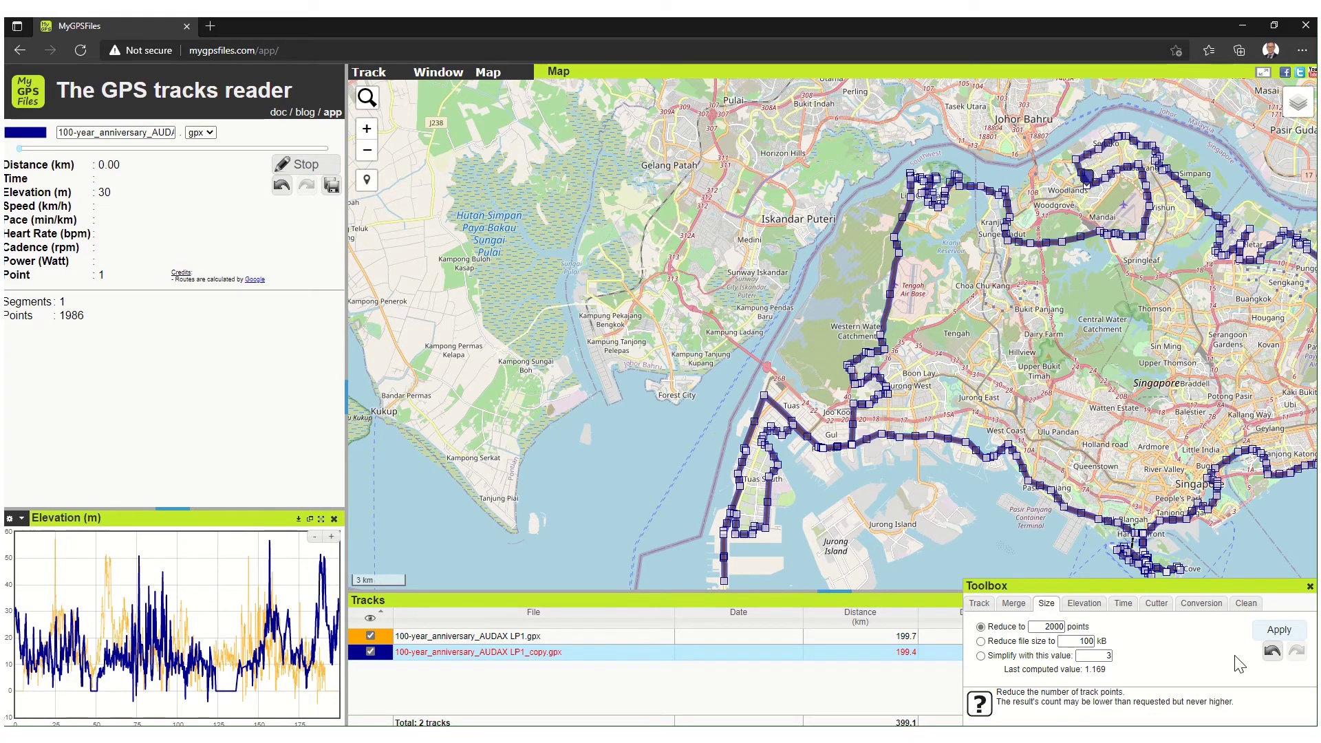
left_click(1308, 587)
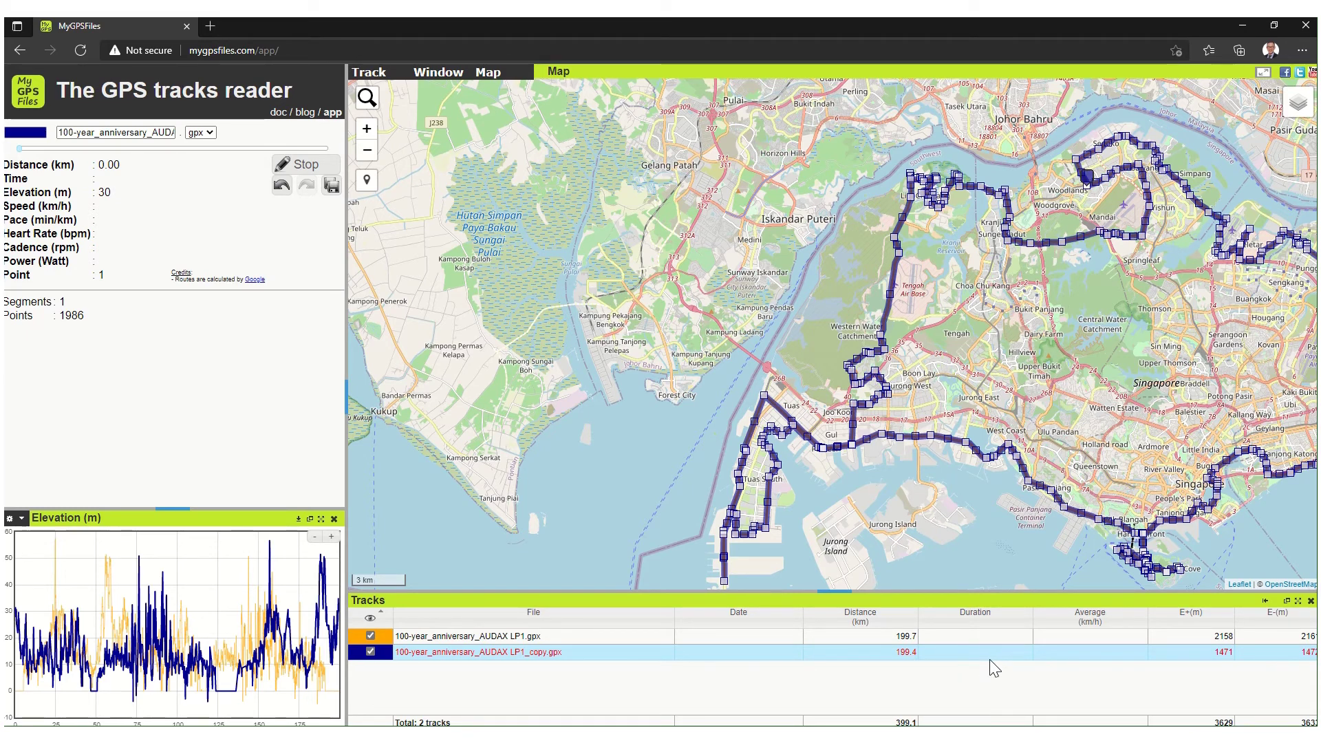
Step: Save the reduced loop as 100-year_anniversary_AUDAX LP1_copy.gpx
left_click(330, 187)
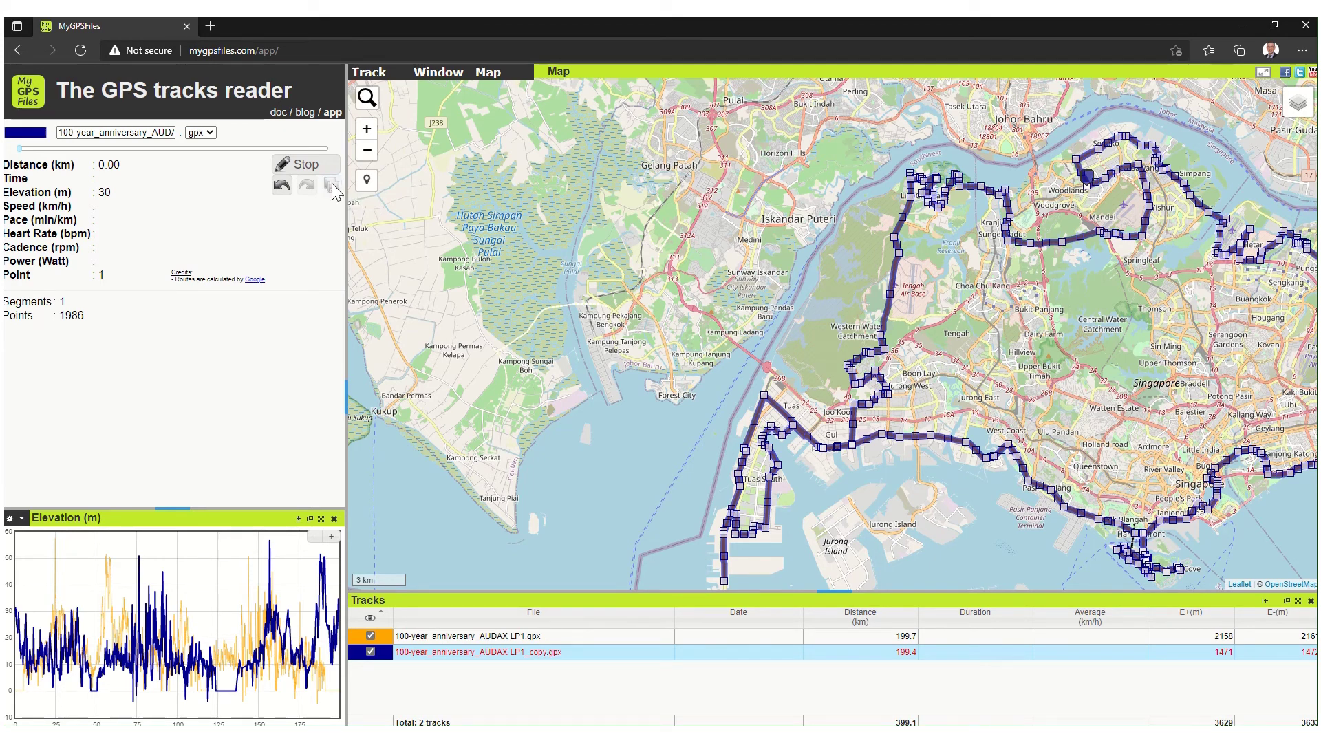